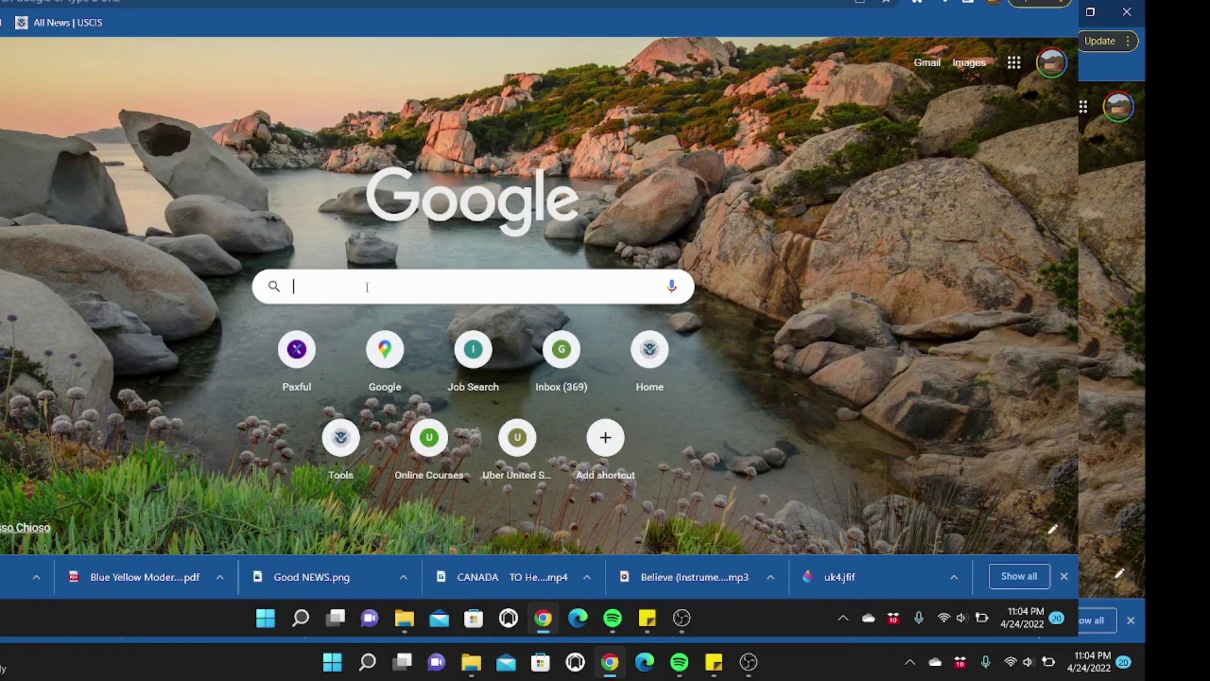
# Step: Enter my.uscis.gov in the Google search box on the new tab
pyautogui.write('my')
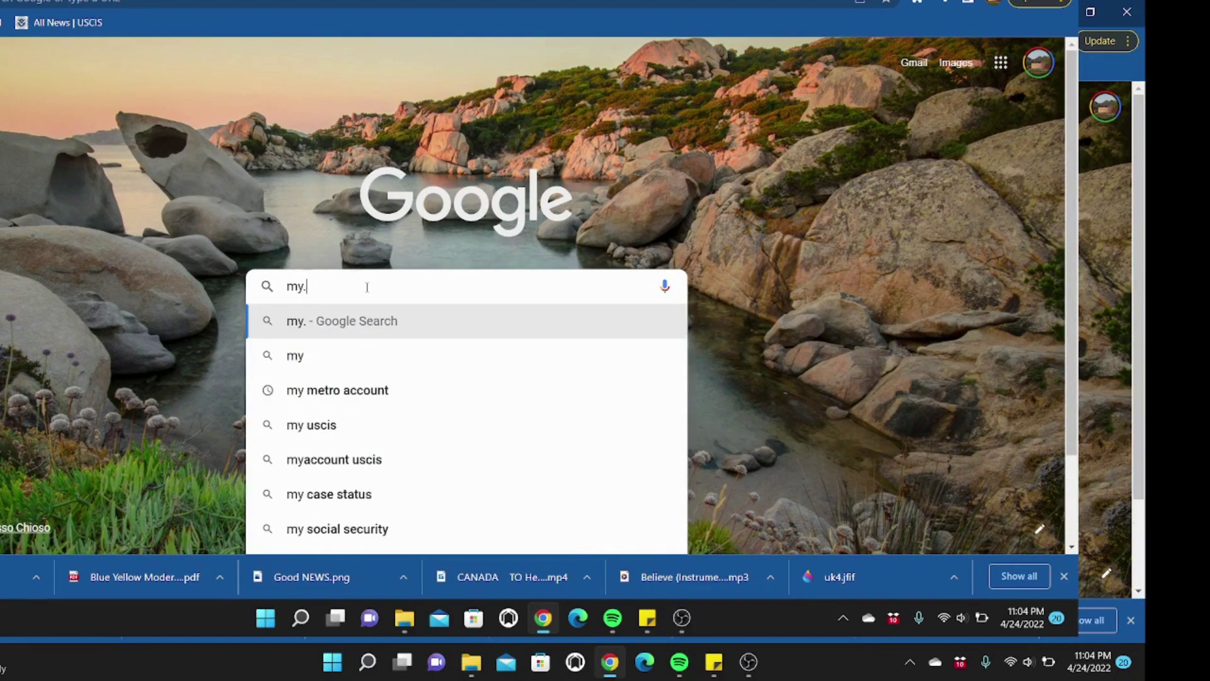
pyautogui.write('.us')
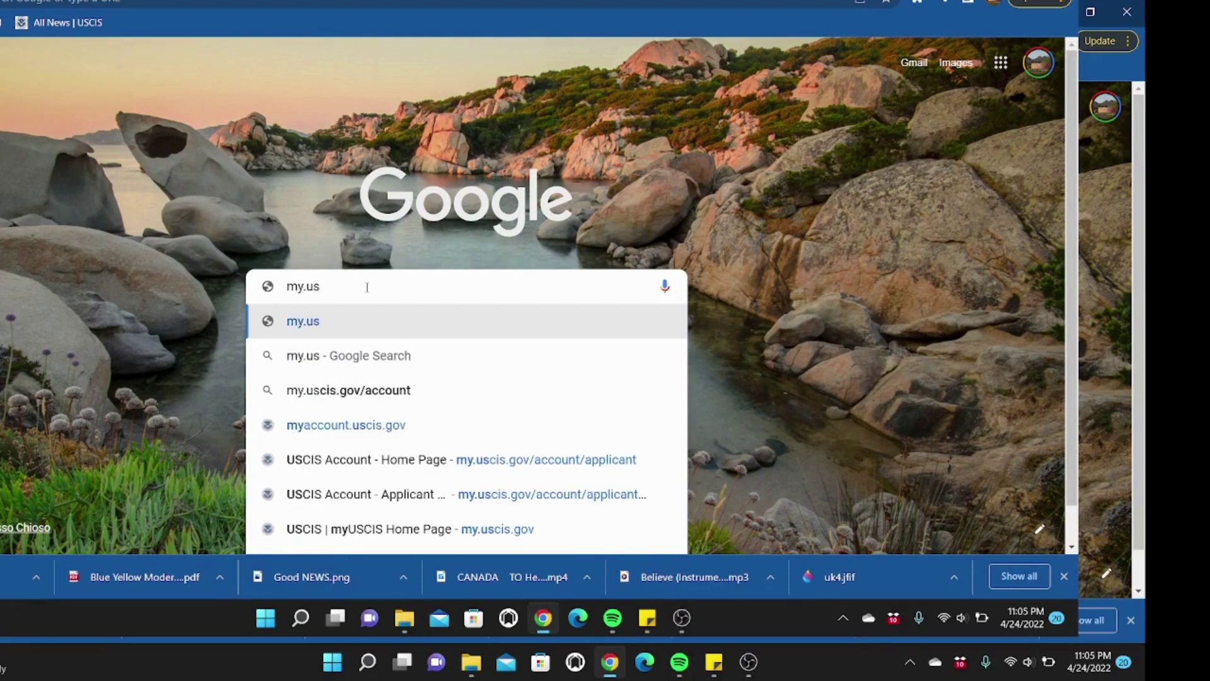
pyautogui.write('cis')
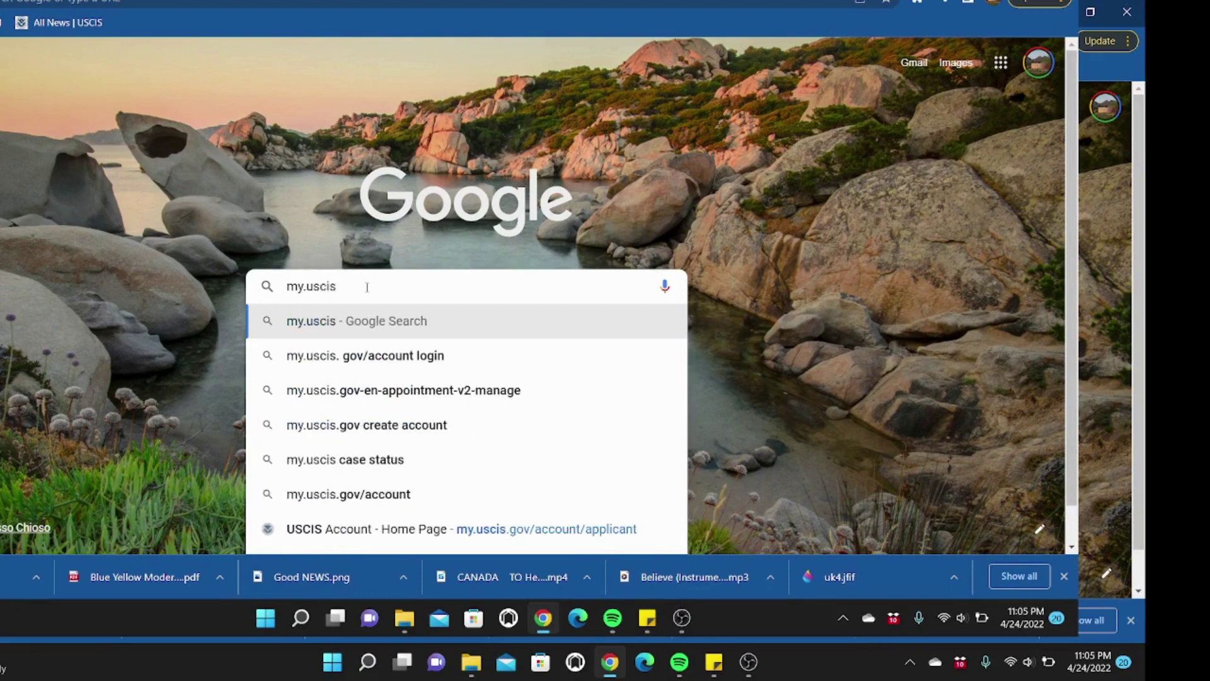
pyautogui.write('.gov')
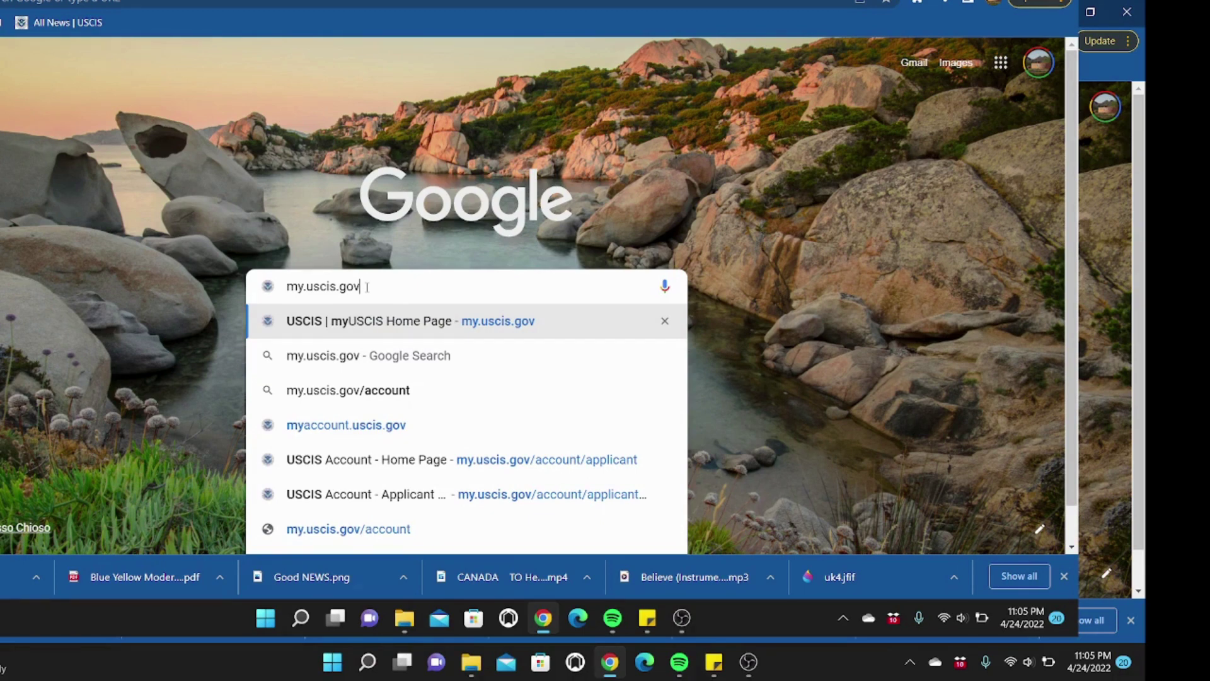
# Step: Load the myUSCIS home page and open its Sign up form
pyautogui.press('Return')
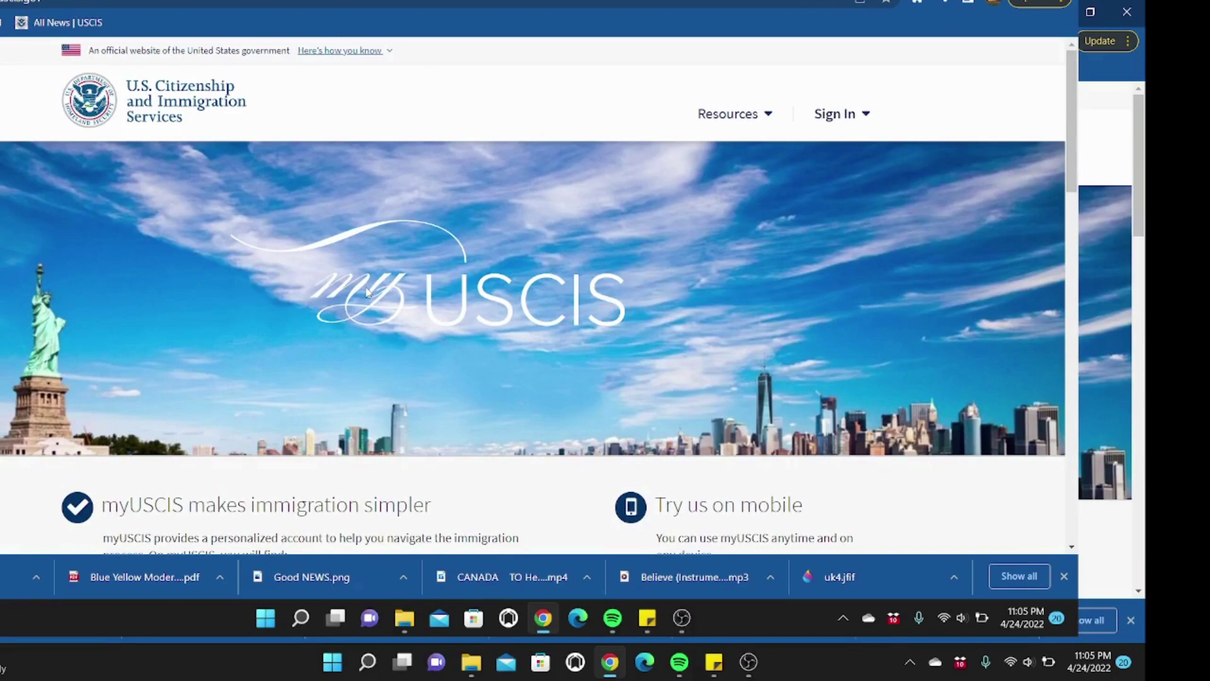
pyautogui.scroll(-4, 367, 291)
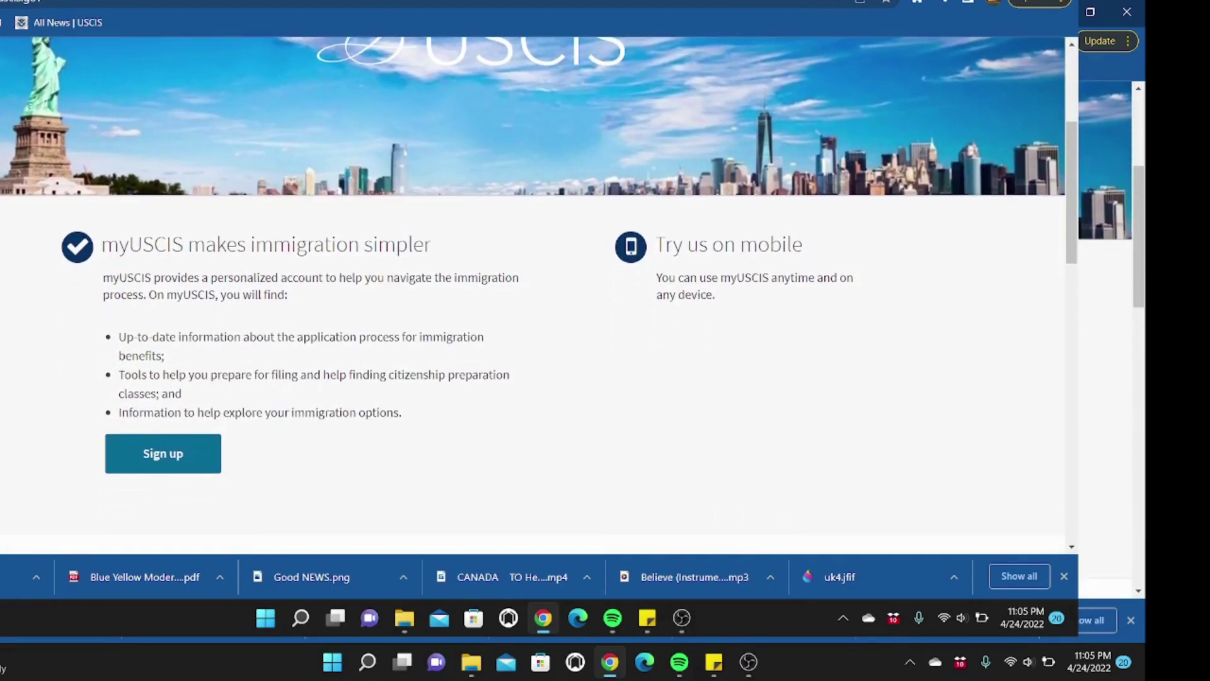
pyautogui.scroll(4, 532, 293)
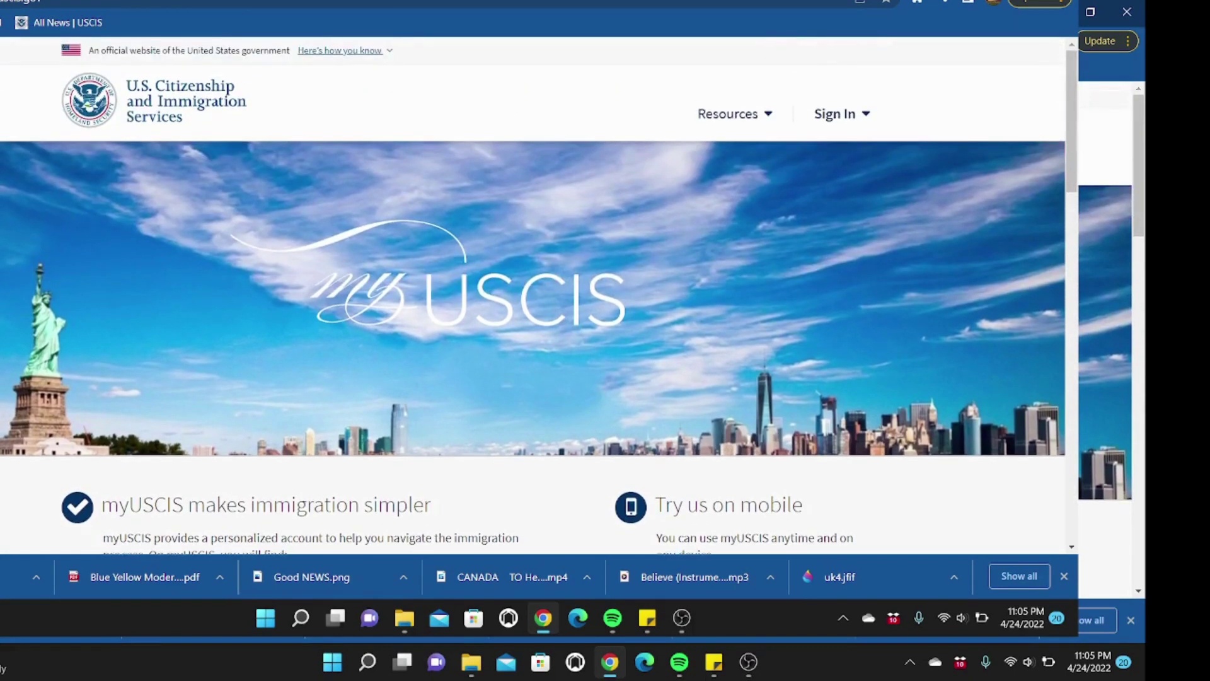
pyautogui.scroll(-4, 533, 293)
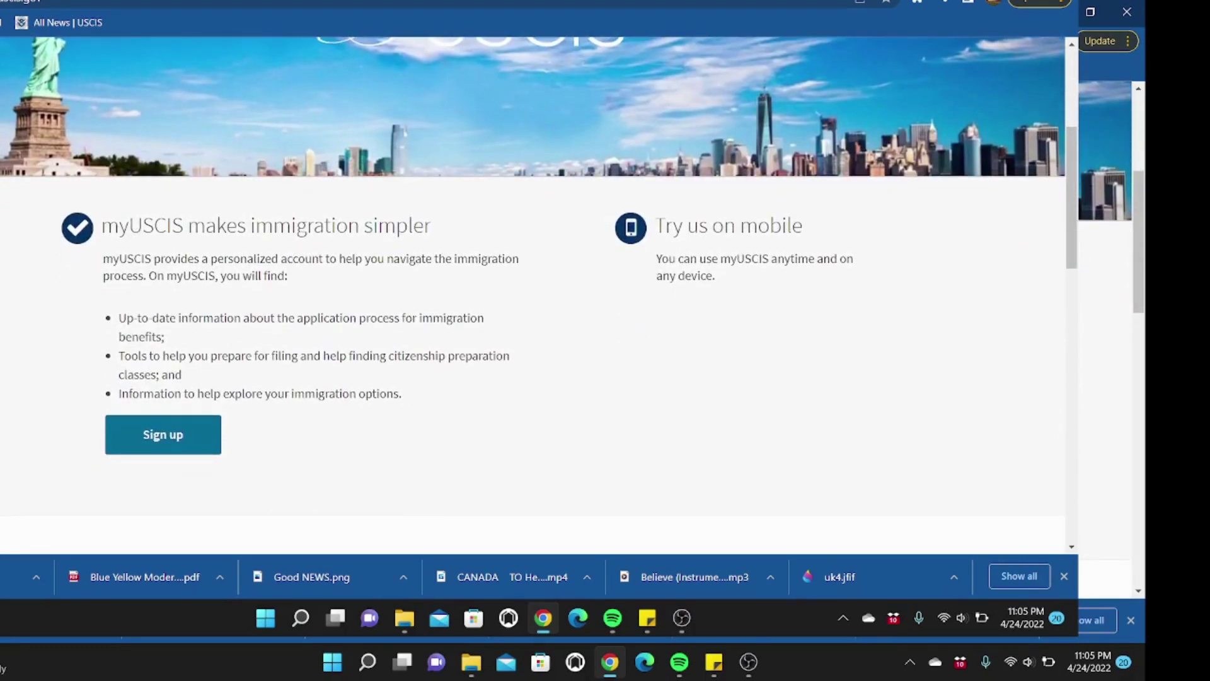
pyautogui.click(175, 436)
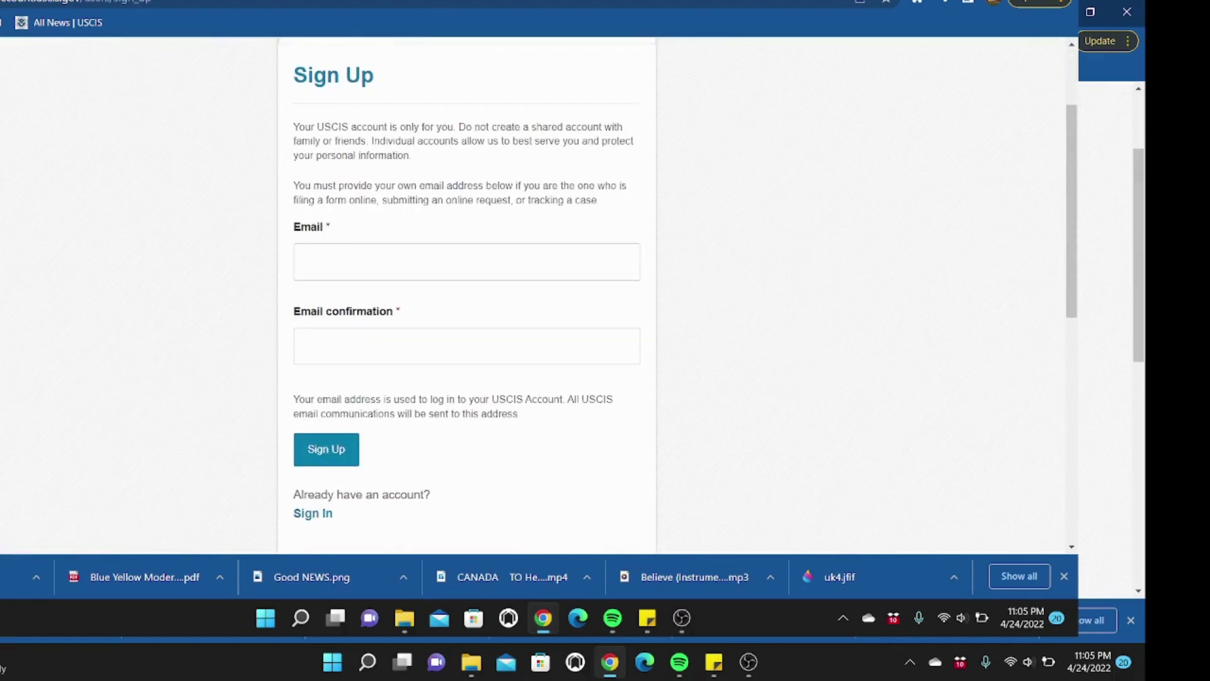
# Step: Enter the applicant's e-mail address in Email and Email confirmation, then submit the sign-up
pyautogui.click(321, 265)
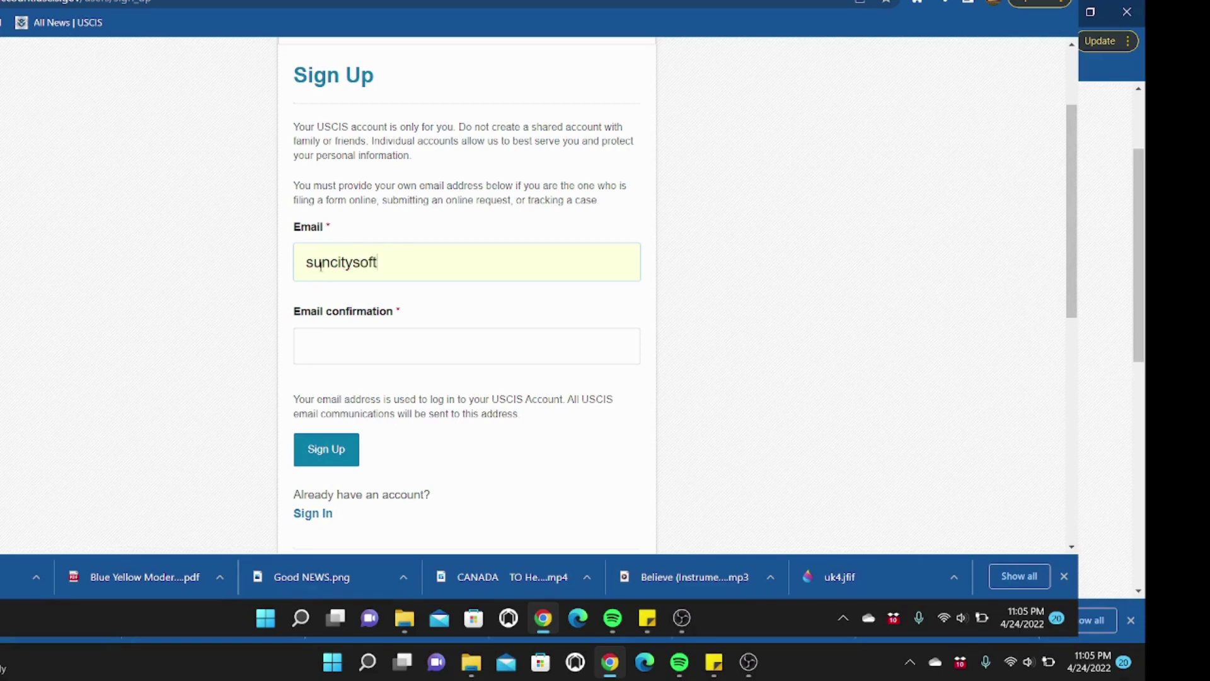
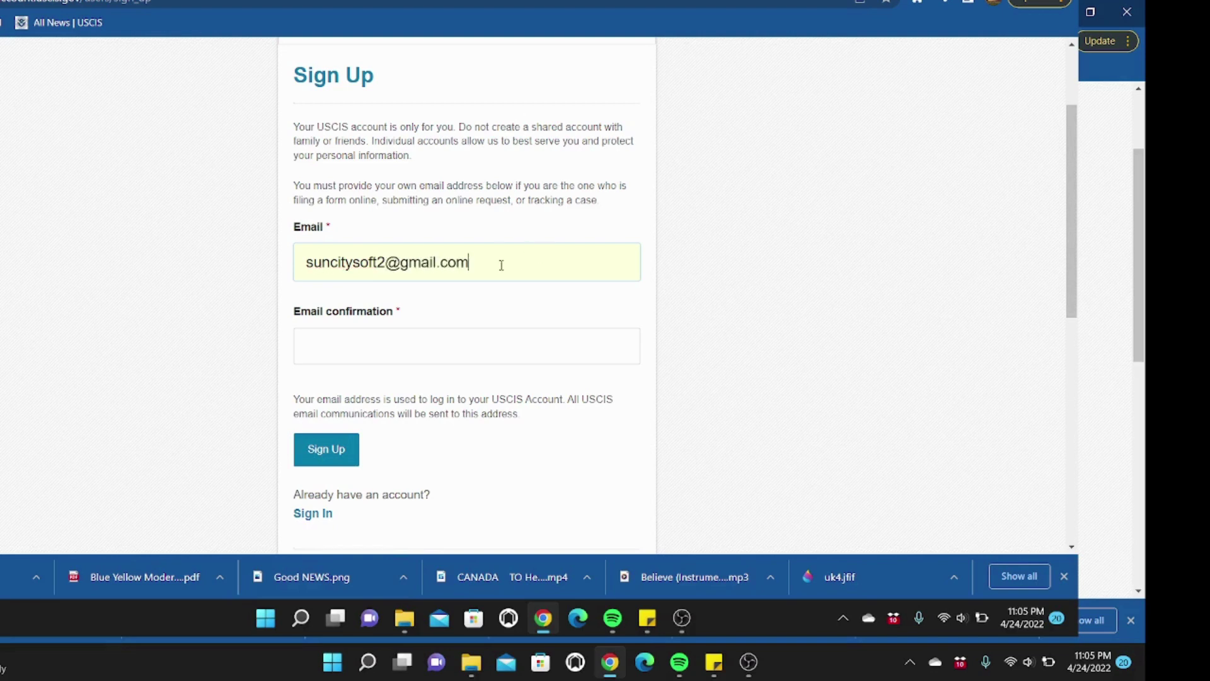
pyautogui.moveTo(500, 262); pyautogui.dragTo(332, 270)
pyautogui.hotkey('ctrl', 'c')
pyautogui.click(351, 357)
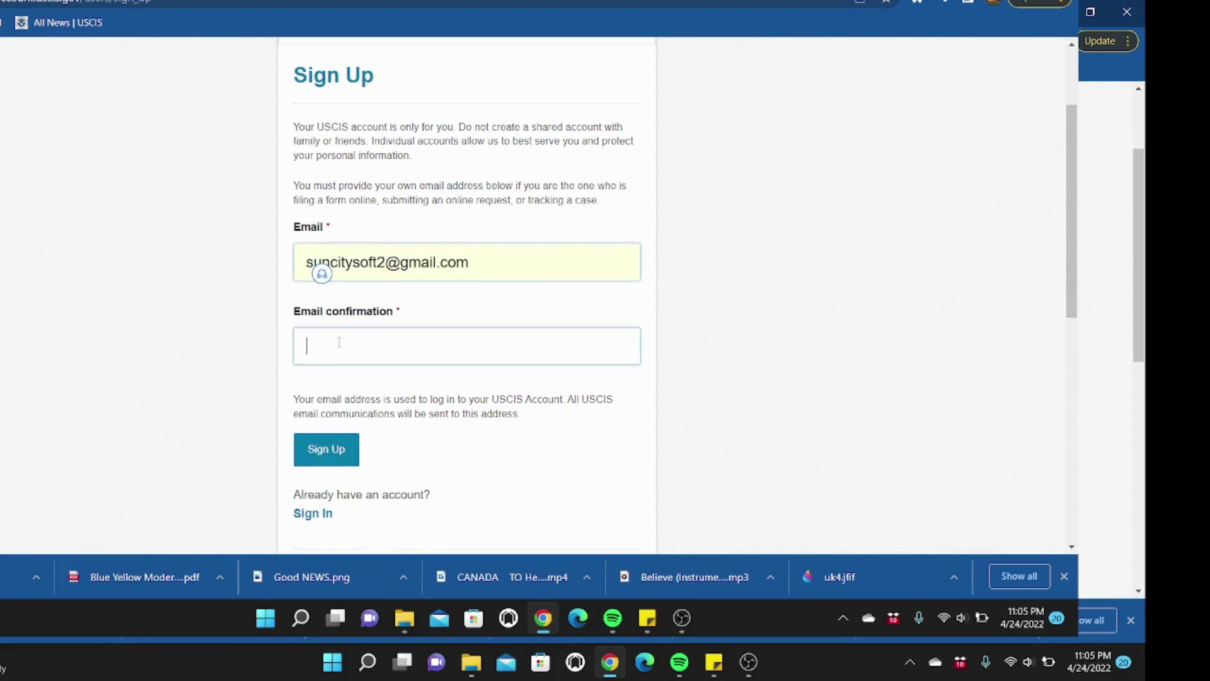
pyautogui.hotkey('ctrl', 'v')
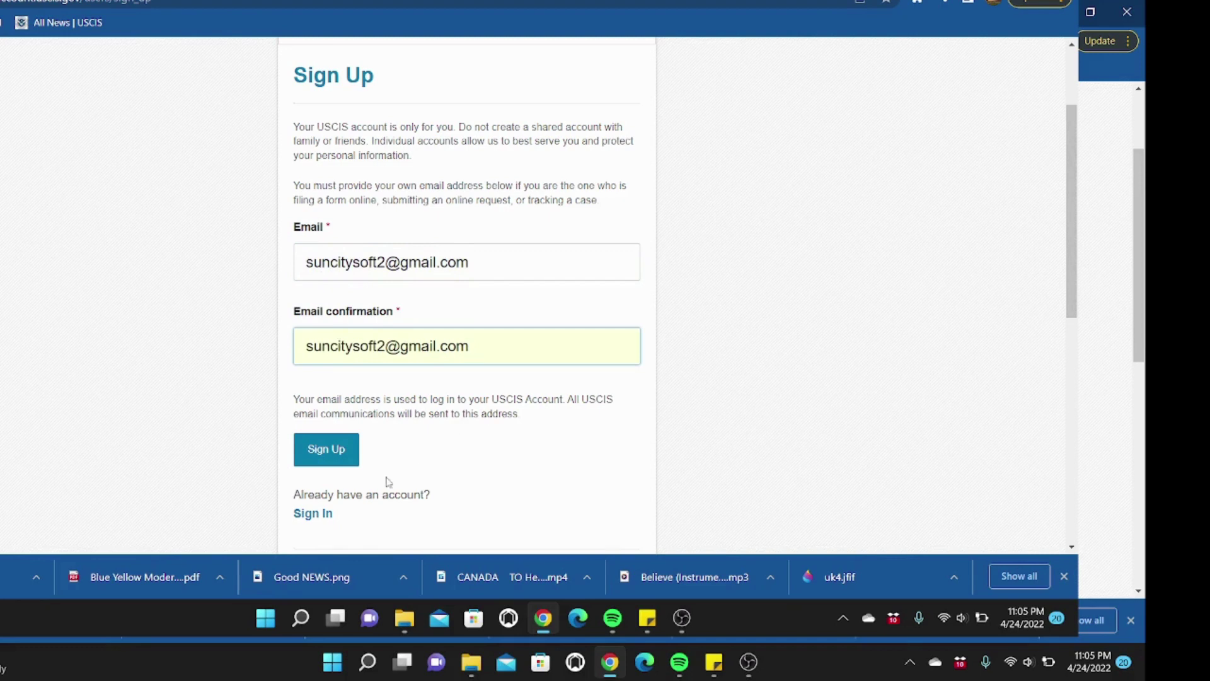
pyautogui.click(346, 455)
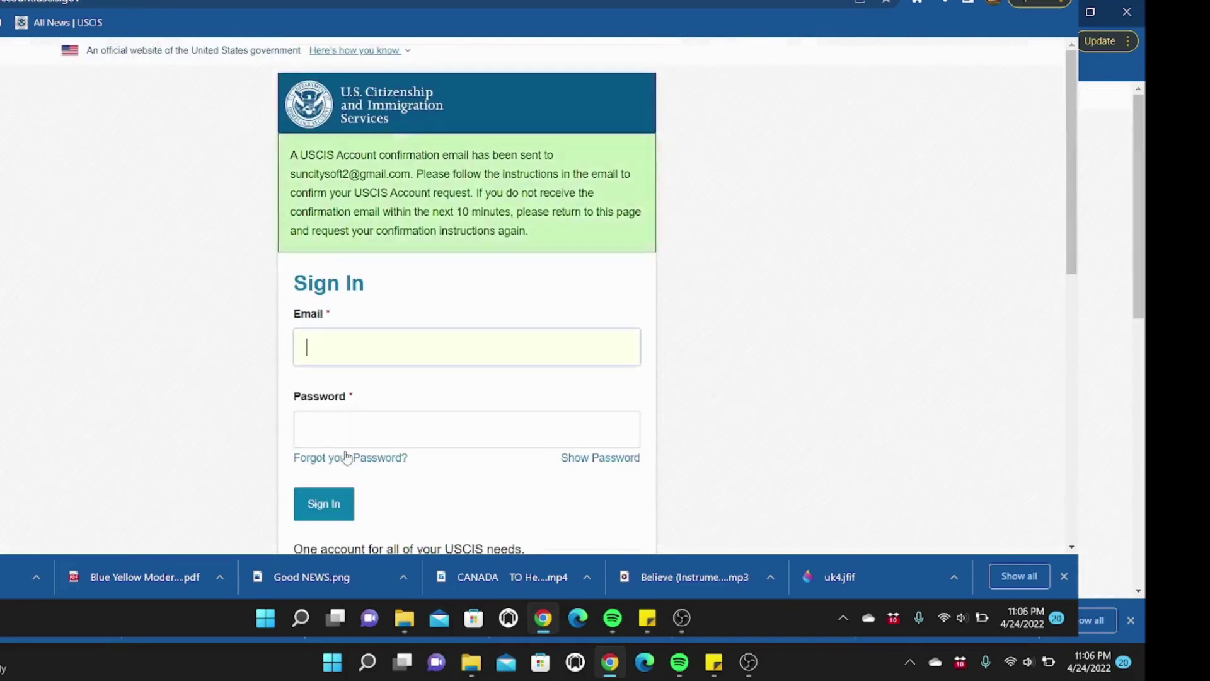
# Step: Follow the myaccount.uscis.gov confirmation link from the WhatsApp Web chat
pyautogui.scroll(-2, 346, 455)
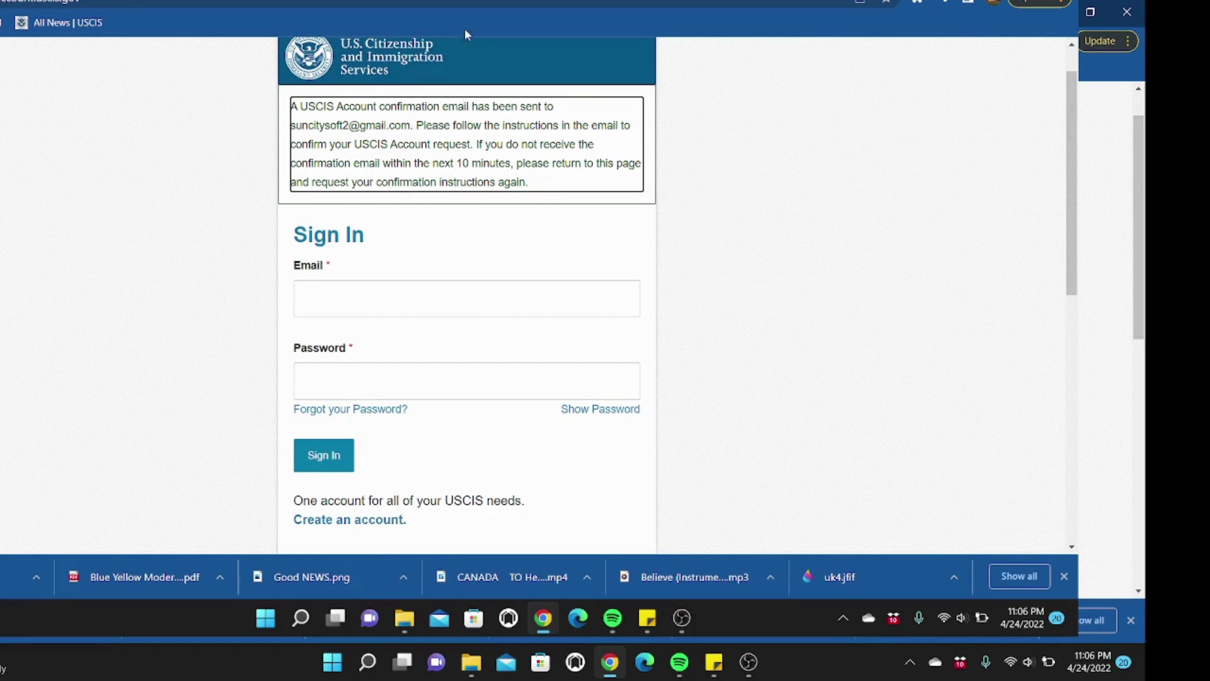
pyautogui.hotkey('ctrl', 'Tab')
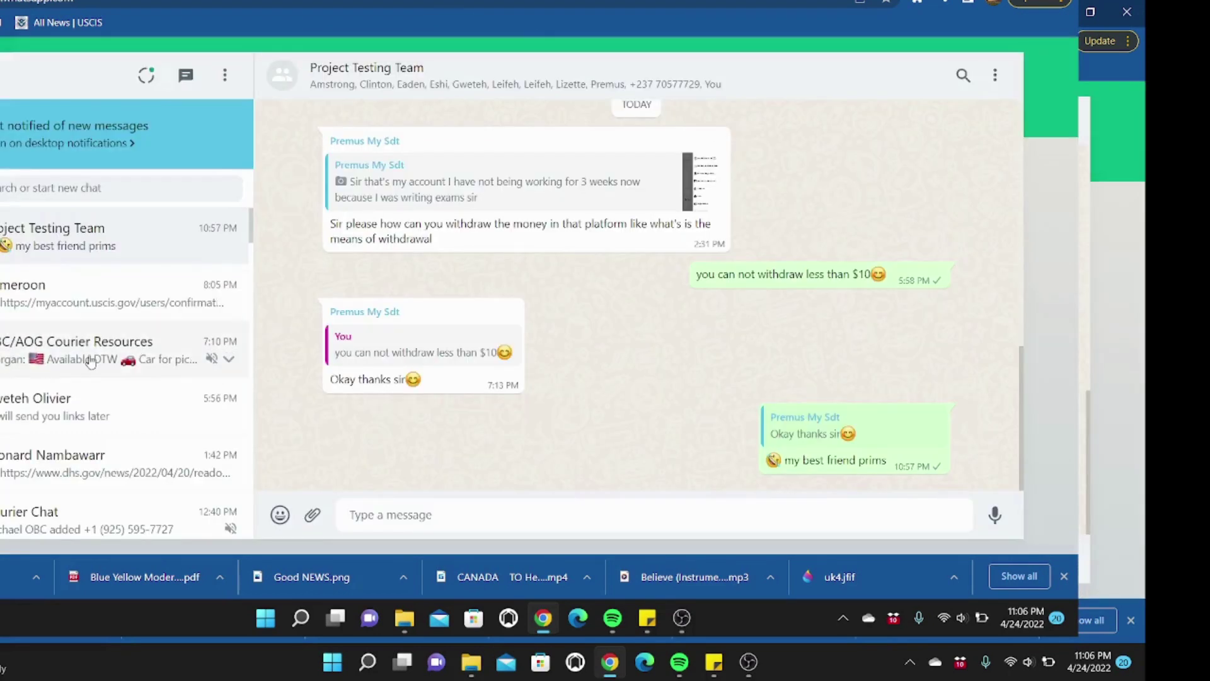
pyautogui.click(84, 268)
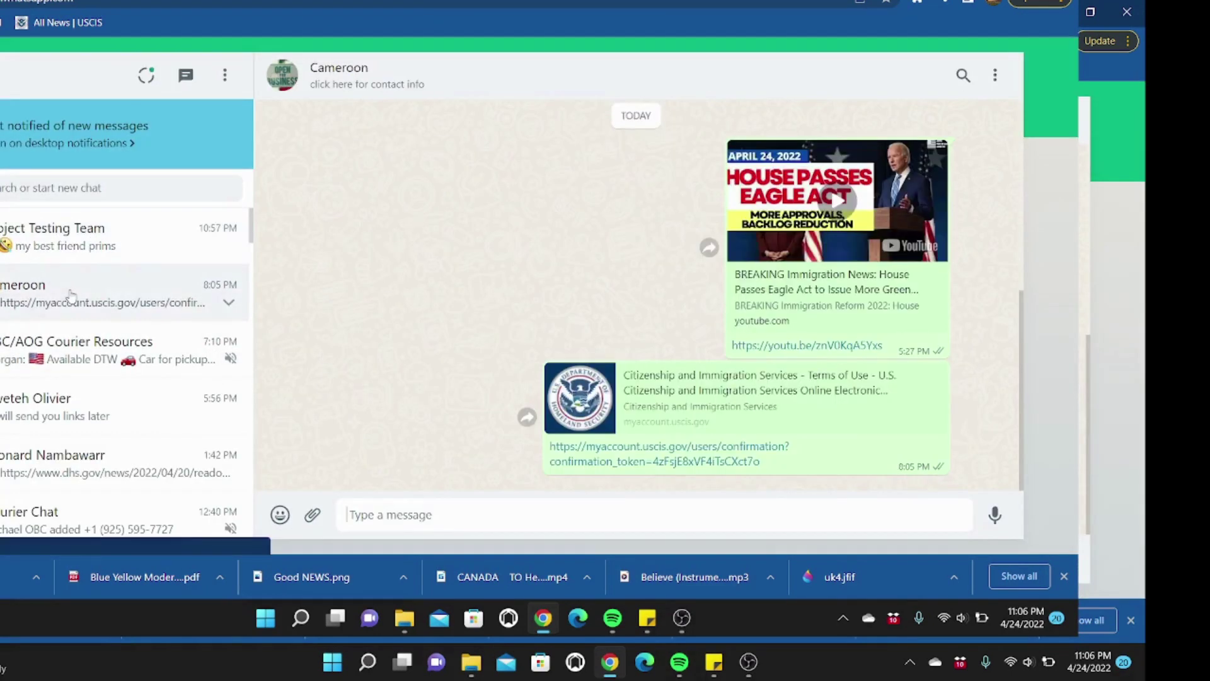
pyautogui.click(663, 462)
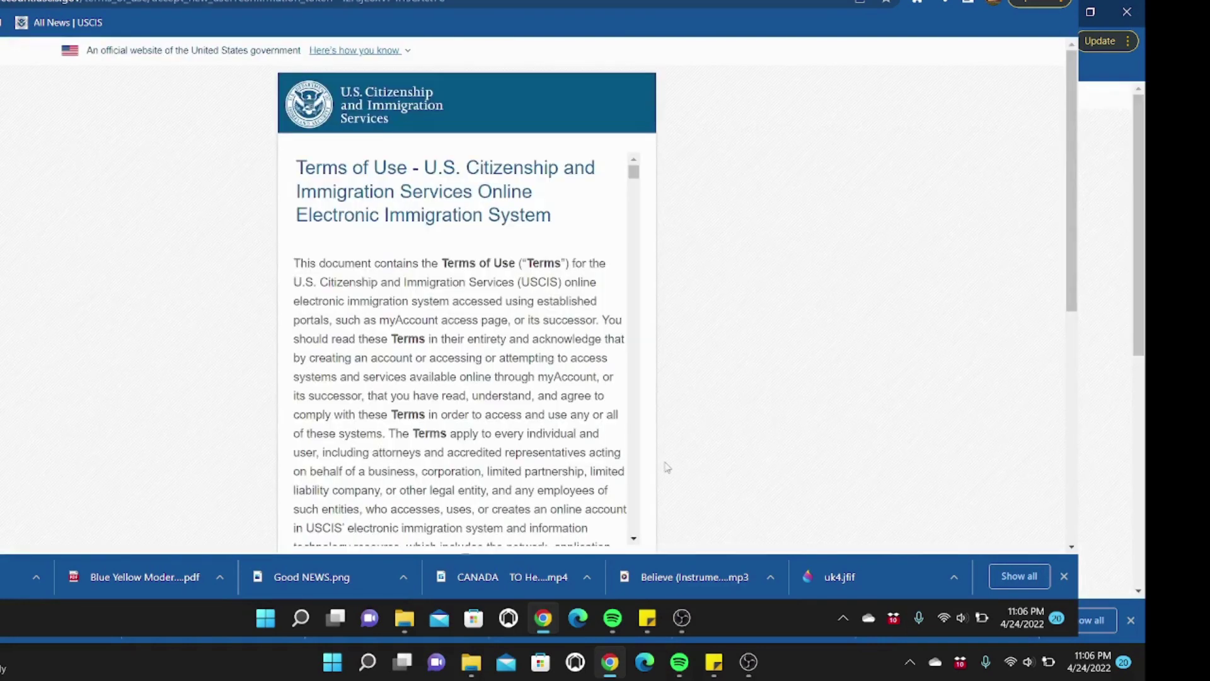
# Step: Read through the Terms of Use to the Acknowledgment section and choose I Agree
pyautogui.scroll(-5, 666, 467)
pyautogui.scroll(4, 667, 467)
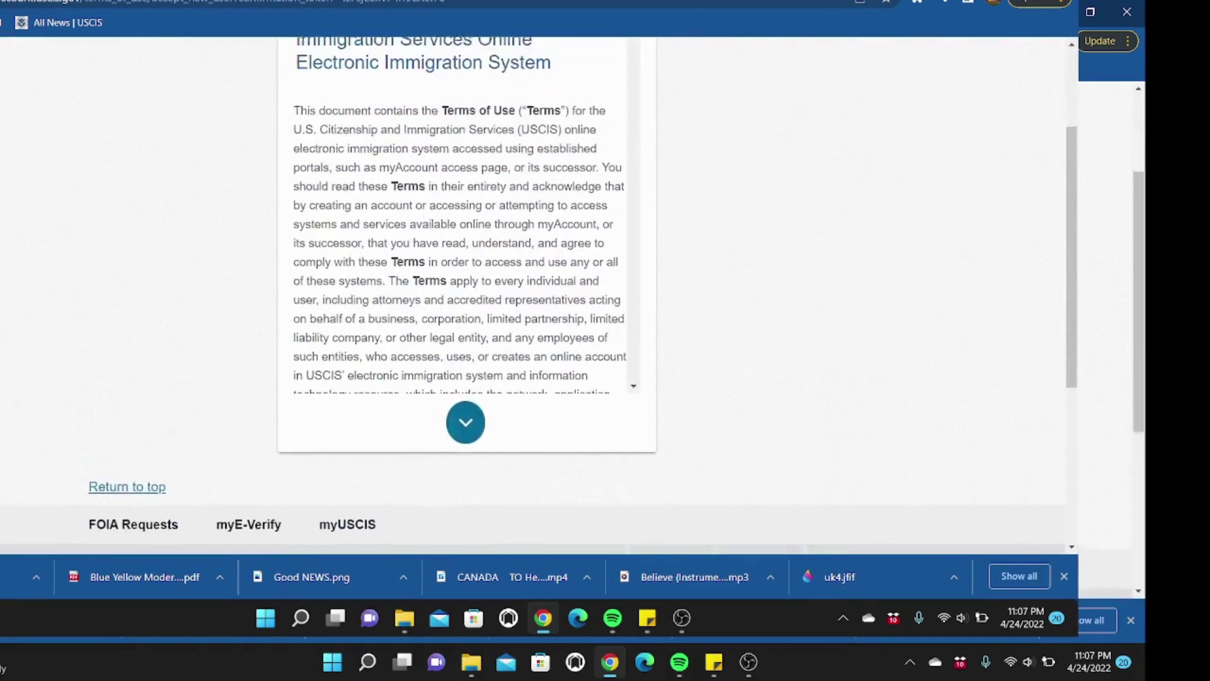
pyautogui.scroll(2, 681, 353)
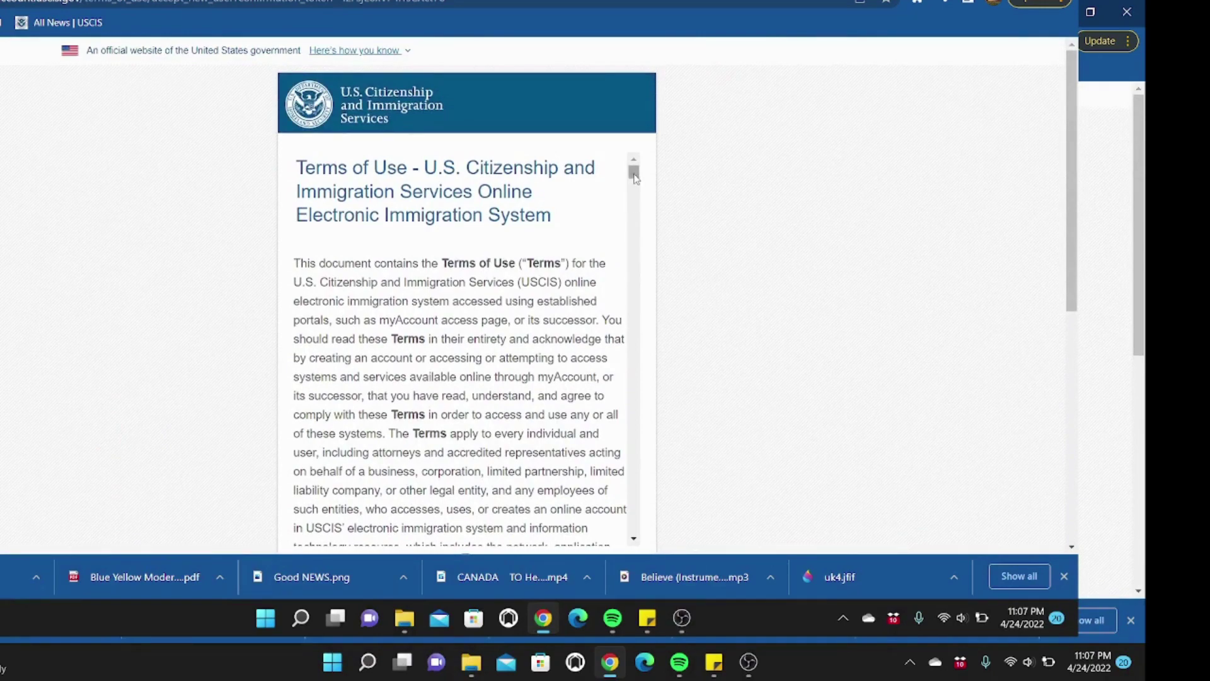
pyautogui.moveTo(632, 173); pyautogui.dragTo(607, 536)
pyautogui.scroll(-4, 683, 394)
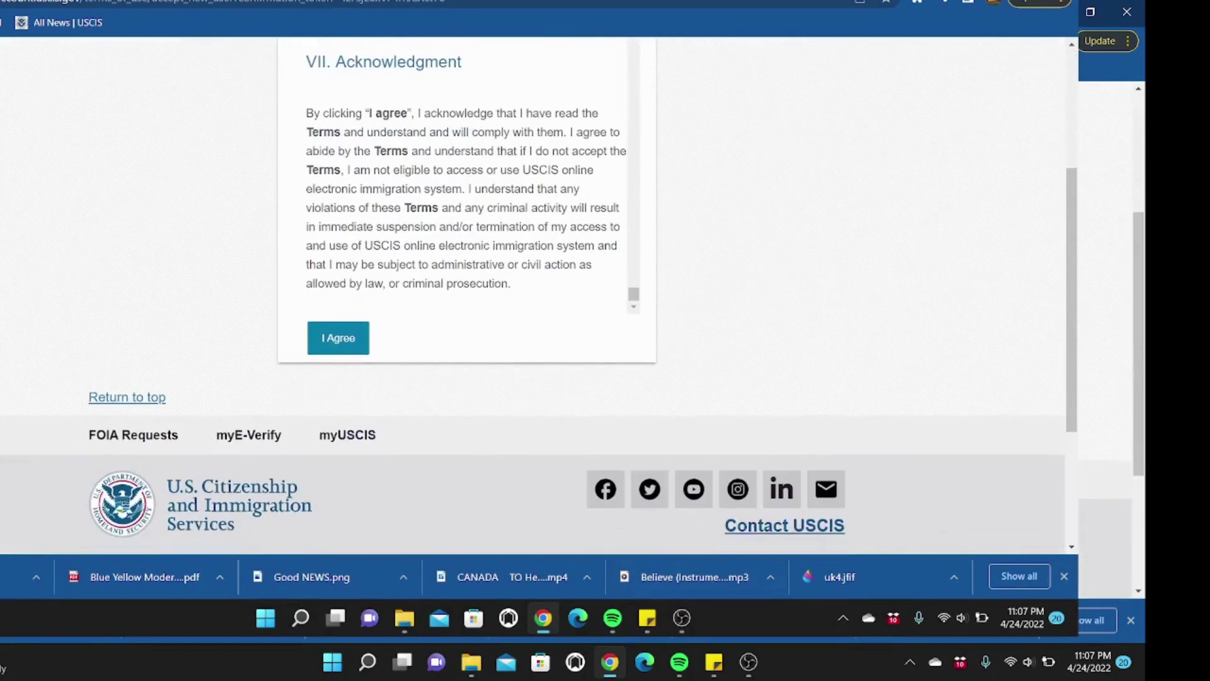
pyautogui.click(337, 338)
pyautogui.click(380, 409)
pyautogui.scroll(-2, 380, 410)
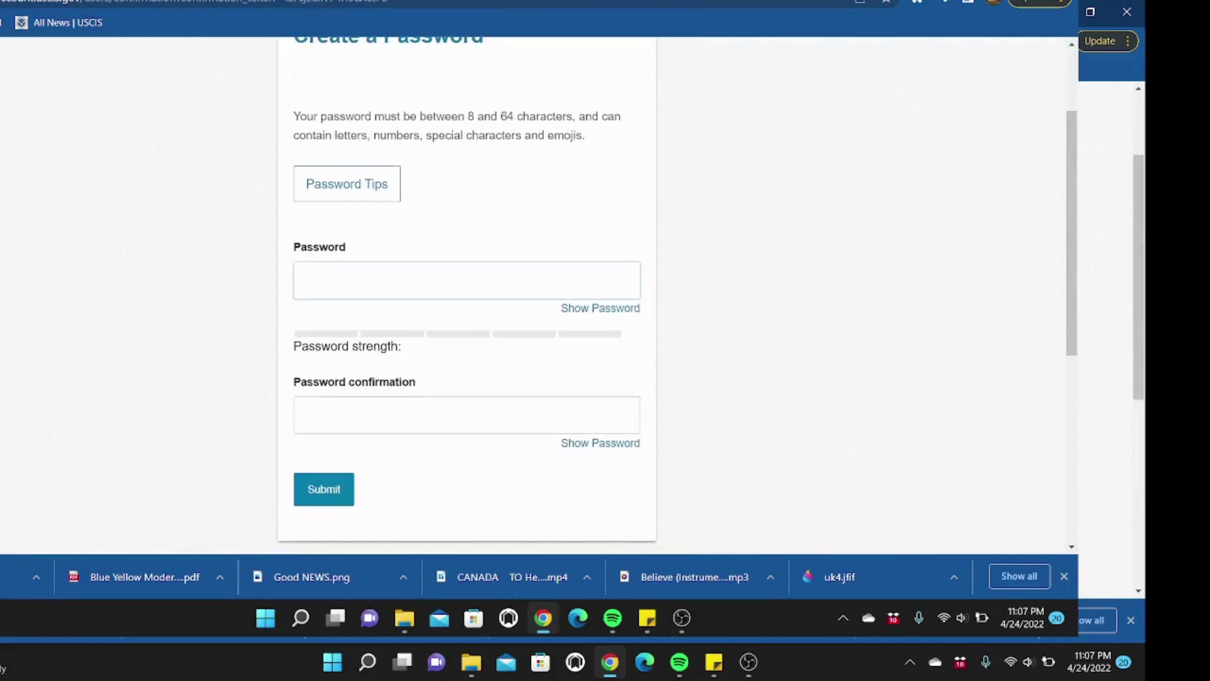
# Step: Enter the new account password, repeat it in Password confirmation, and submit
pyautogui.click(329, 294)
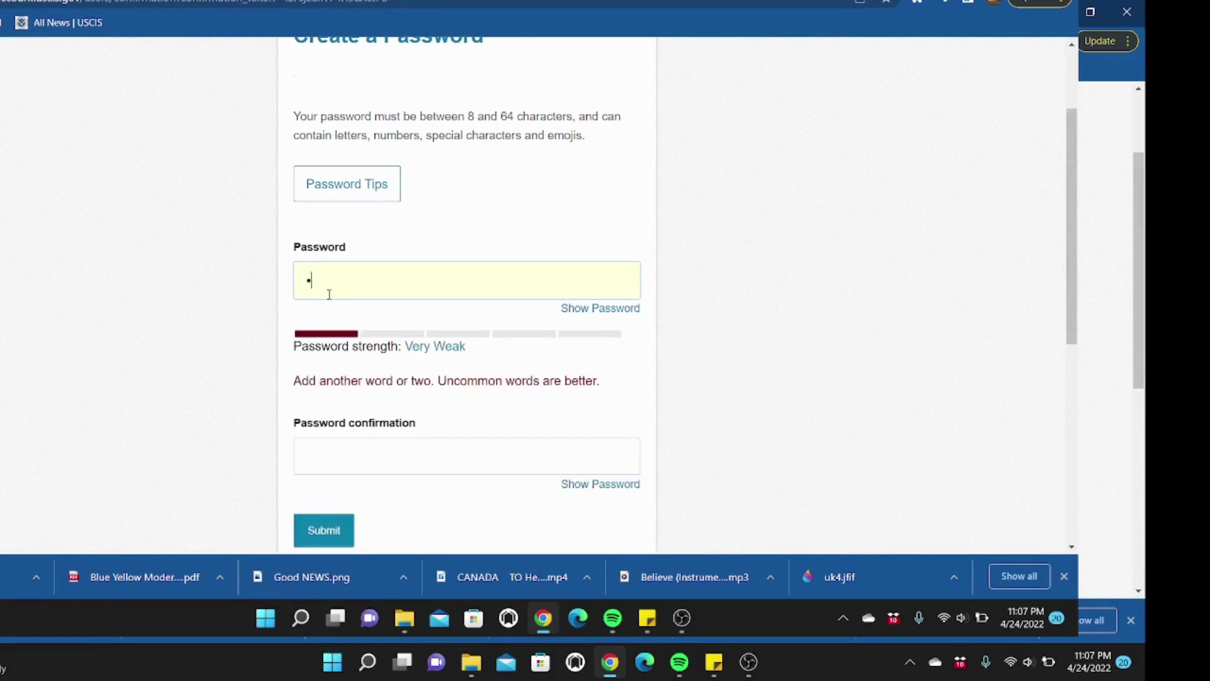
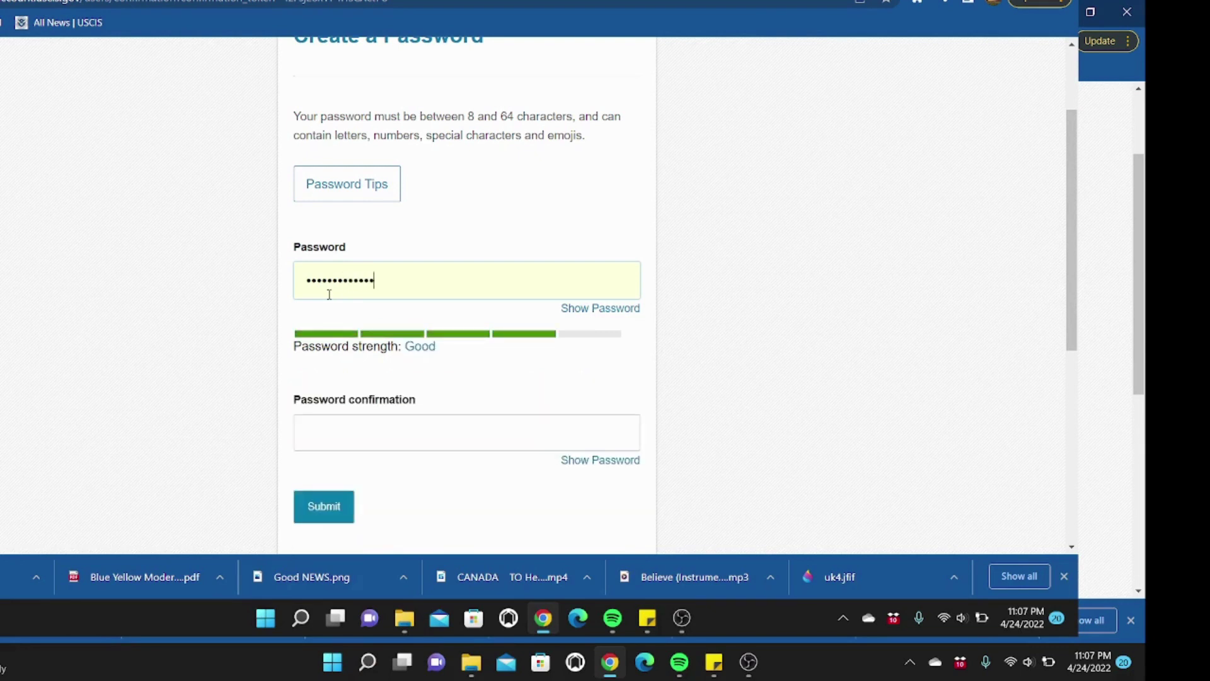
pyautogui.click(360, 438)
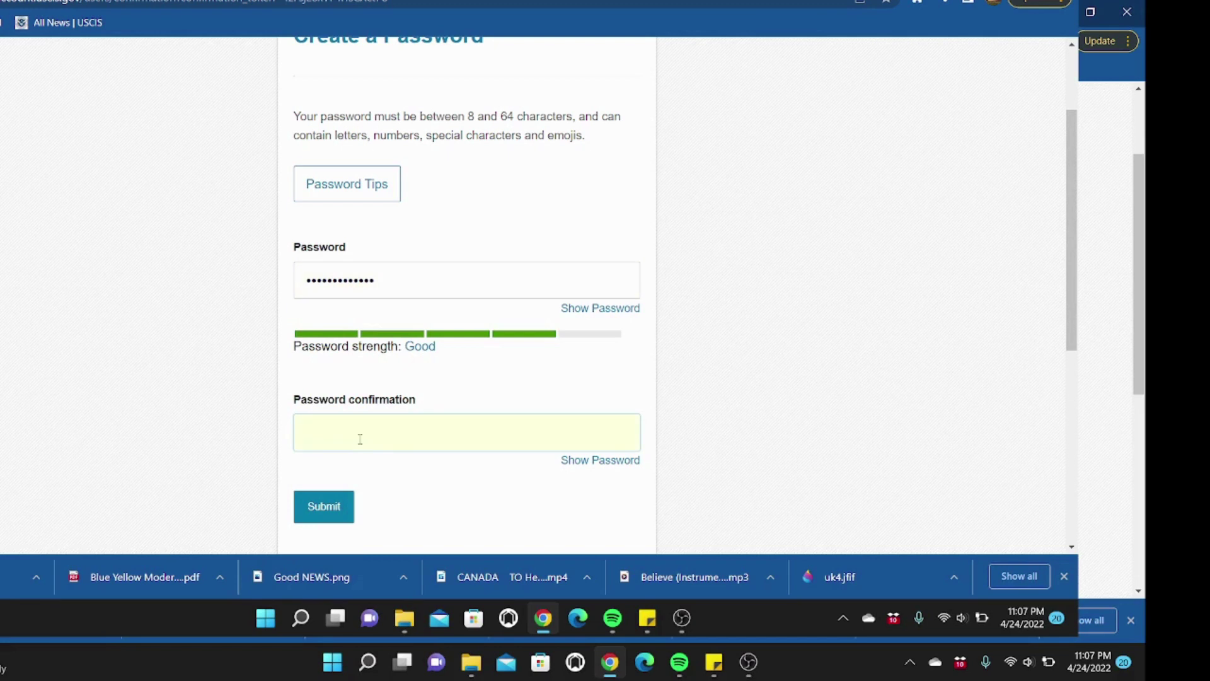
pyautogui.write('a')
pyautogui.write('••••••••••••')
pyautogui.scroll(-2, 800, 380)
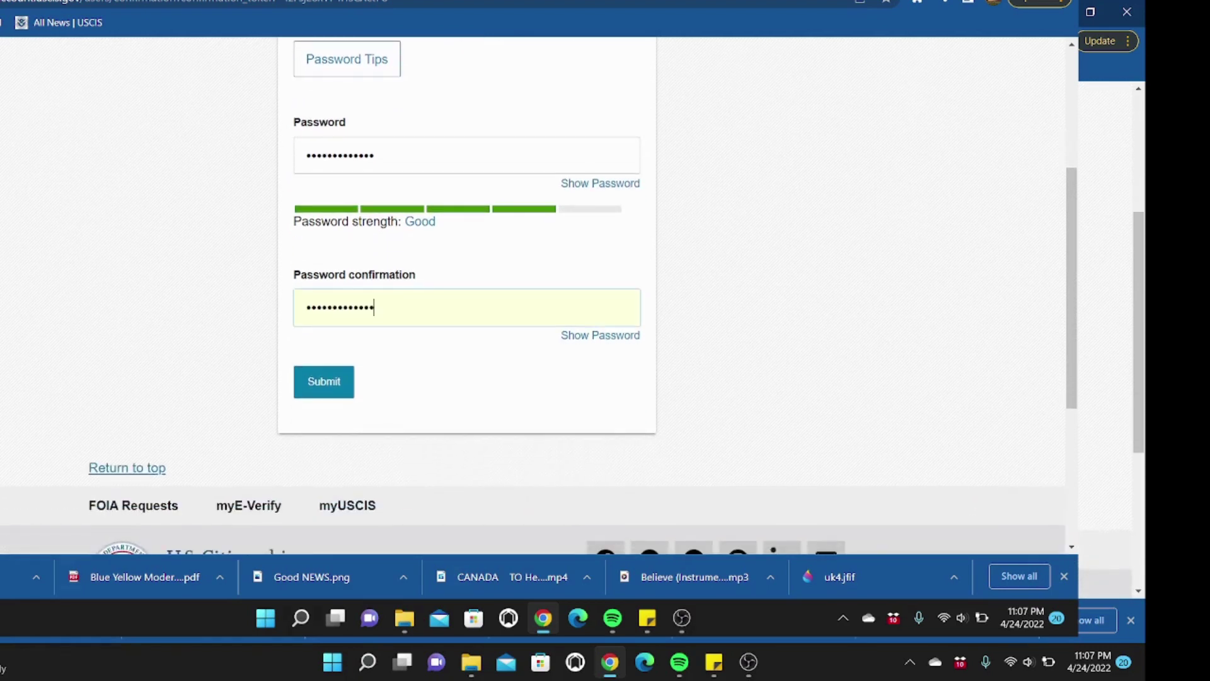
pyautogui.click(346, 394)
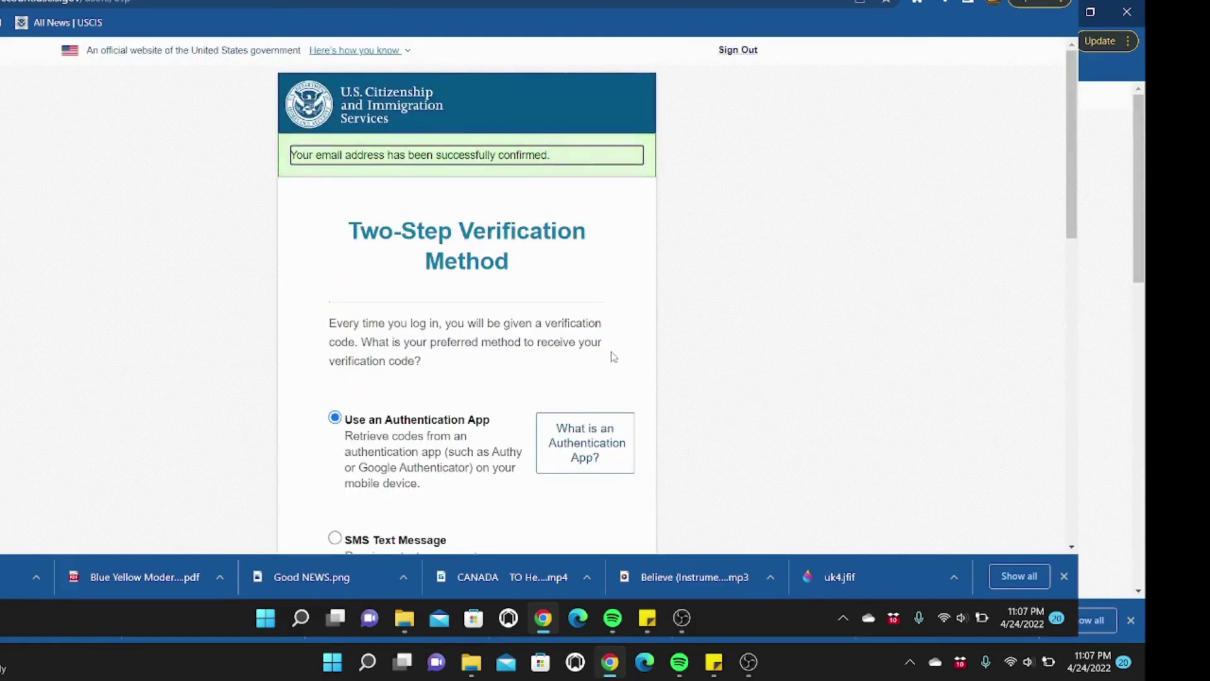
# Step: Pick the Email radio button on the Two-Step Verification Method page
pyautogui.scroll(-3, 467, 296)
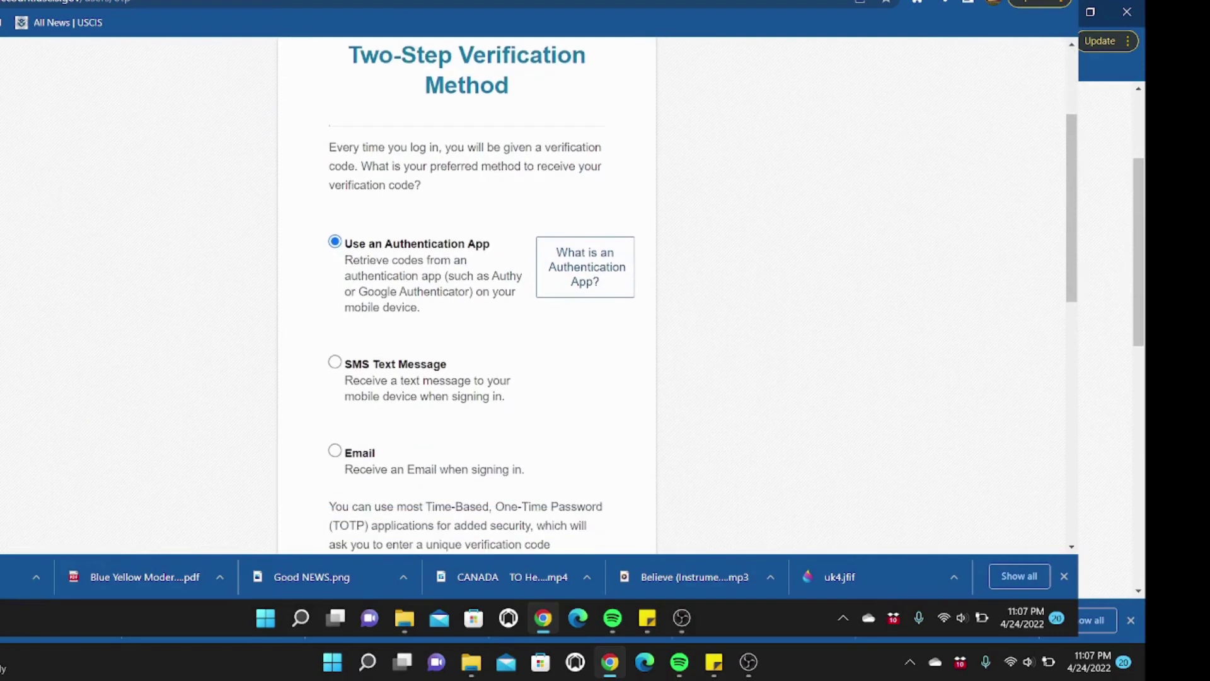
pyautogui.scroll(3, 466, 296)
pyautogui.scroll(-3, 466, 296)
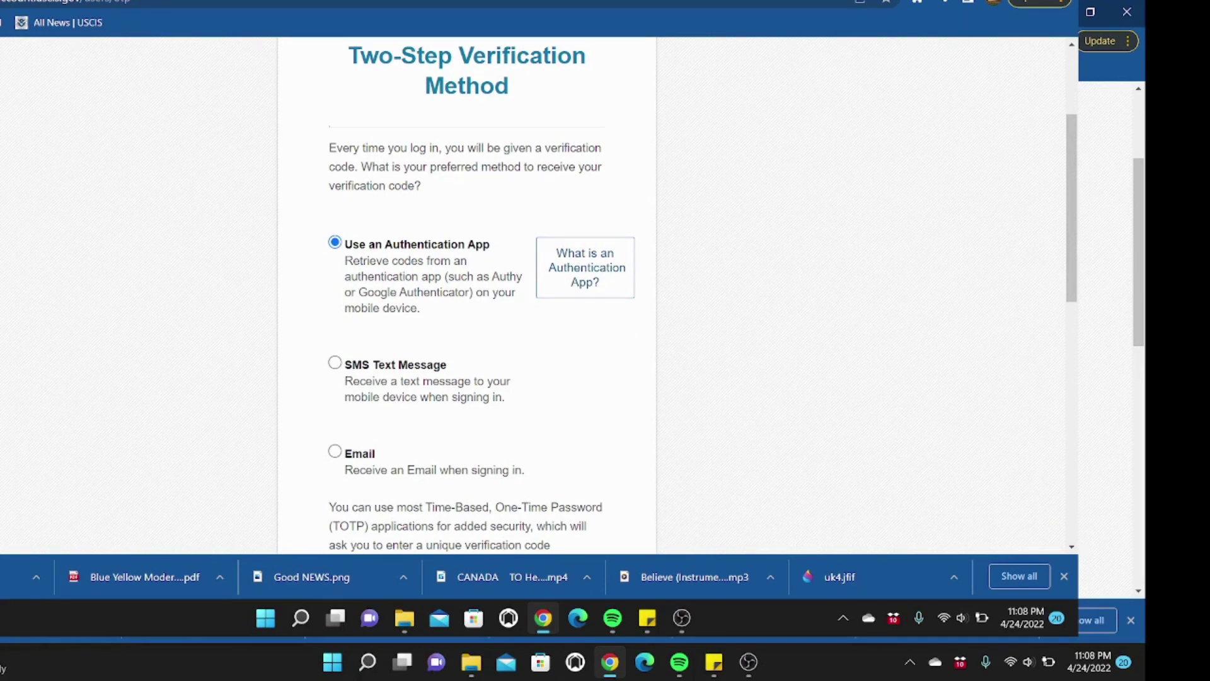
pyautogui.click(341, 455)
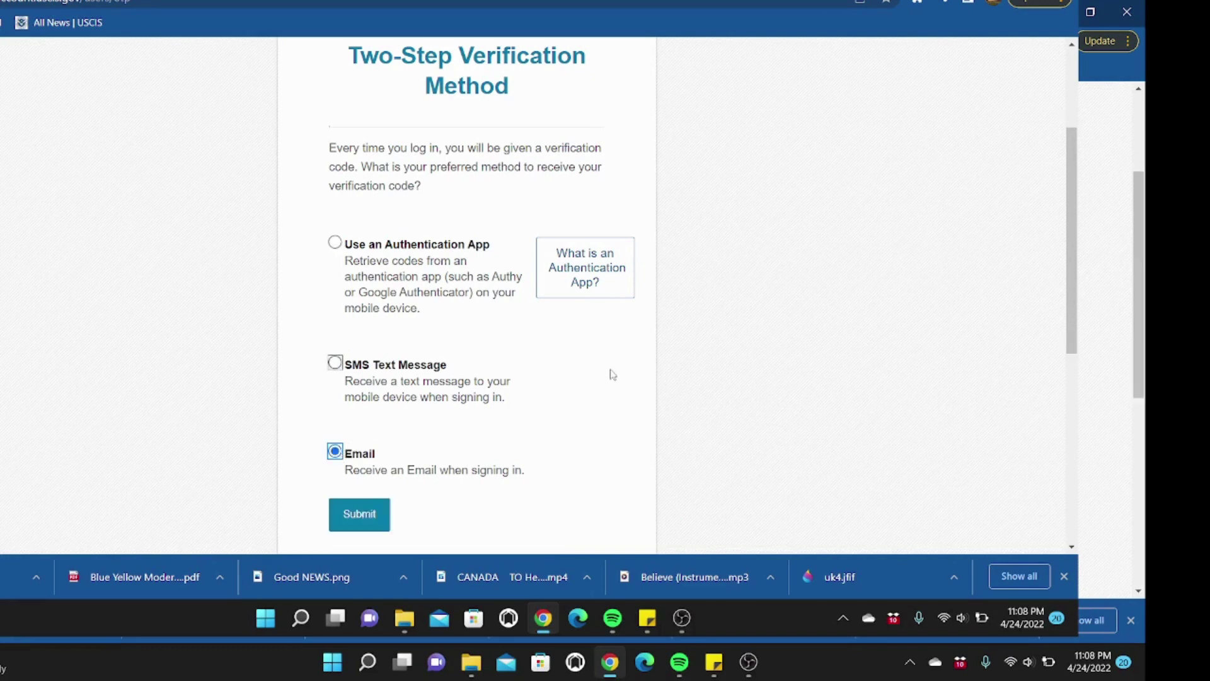
pyautogui.scroll(-2, 612, 377)
# Step: Submit the Email method, then enter the emailed secure verification code and submit it
pyautogui.click(360, 396)
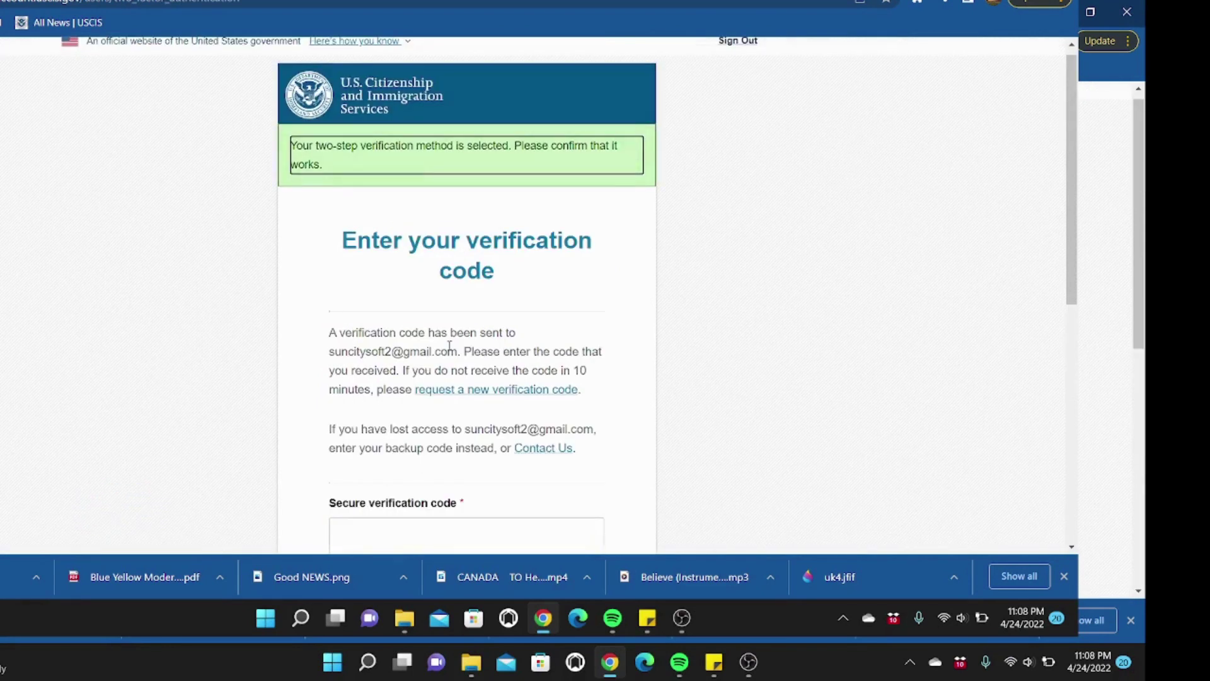
pyautogui.scroll(-4, 359, 396)
pyautogui.scroll(-2, 536, 296)
pyautogui.click(355, 176)
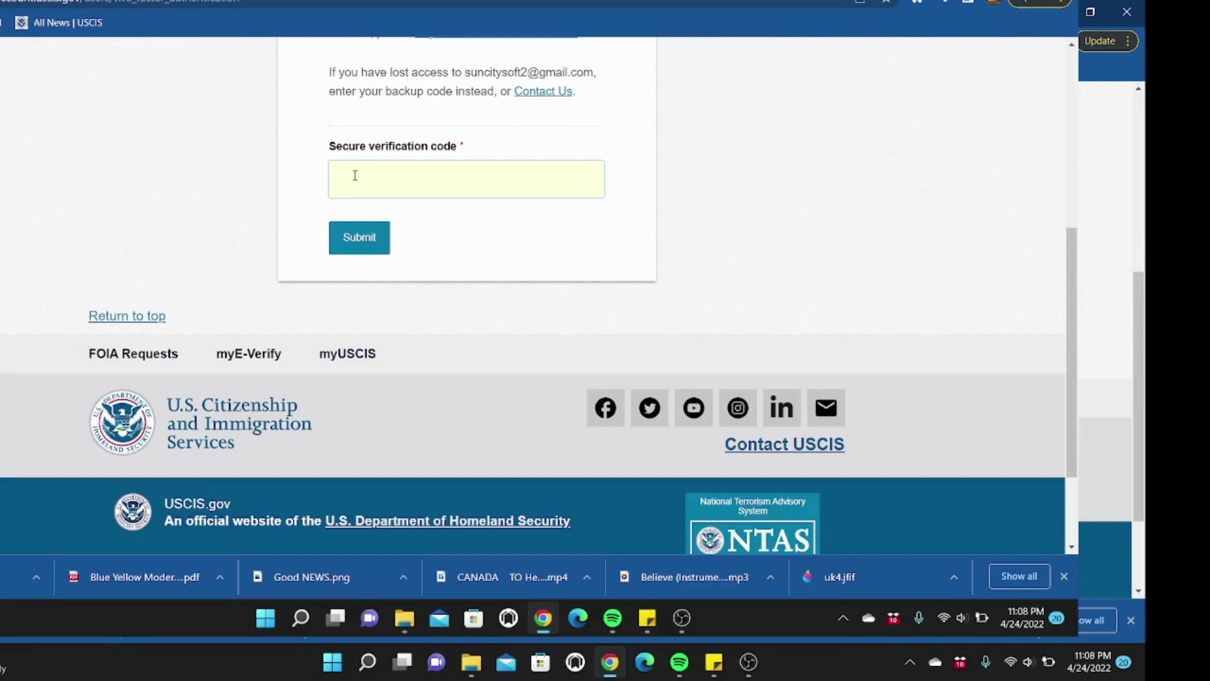
pyautogui.click(357, 238)
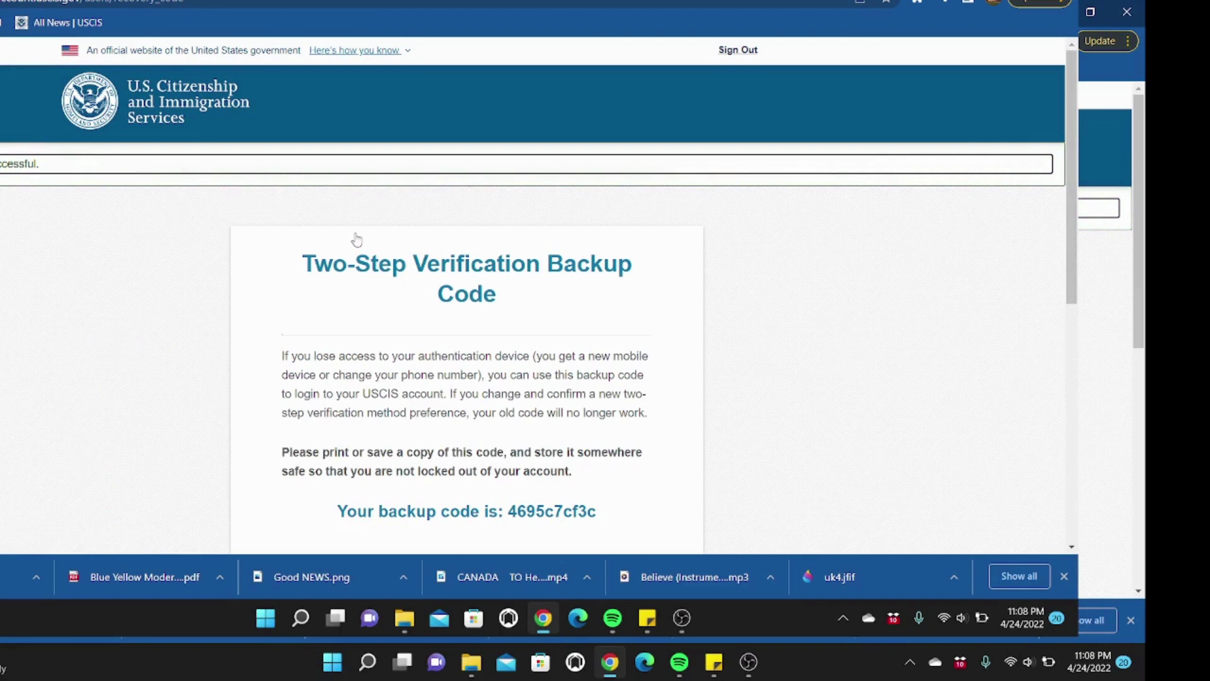
# Step: Scroll past the backup code and Proceed to the password reset answers page
pyautogui.scroll(-2, 356, 240)
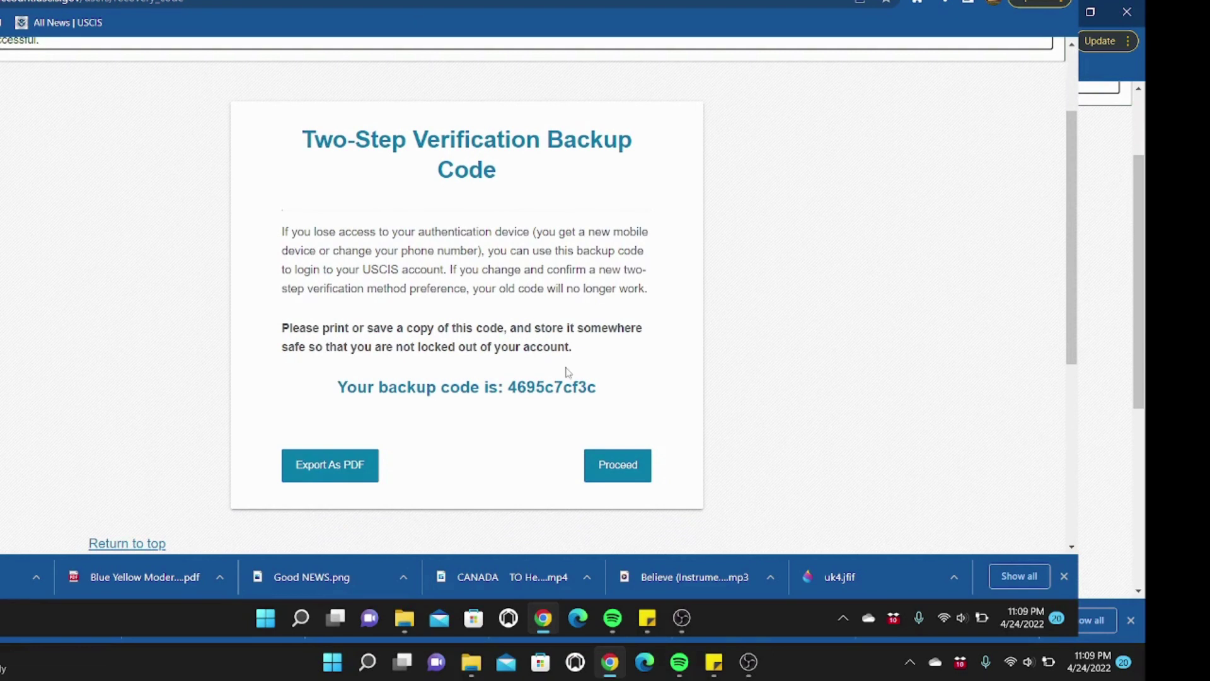
pyautogui.click(633, 468)
# Step: Review the five security questions and type an answer for Question #1
pyautogui.scroll(-3, 639, 475)
pyautogui.scroll(-6, 467, 296)
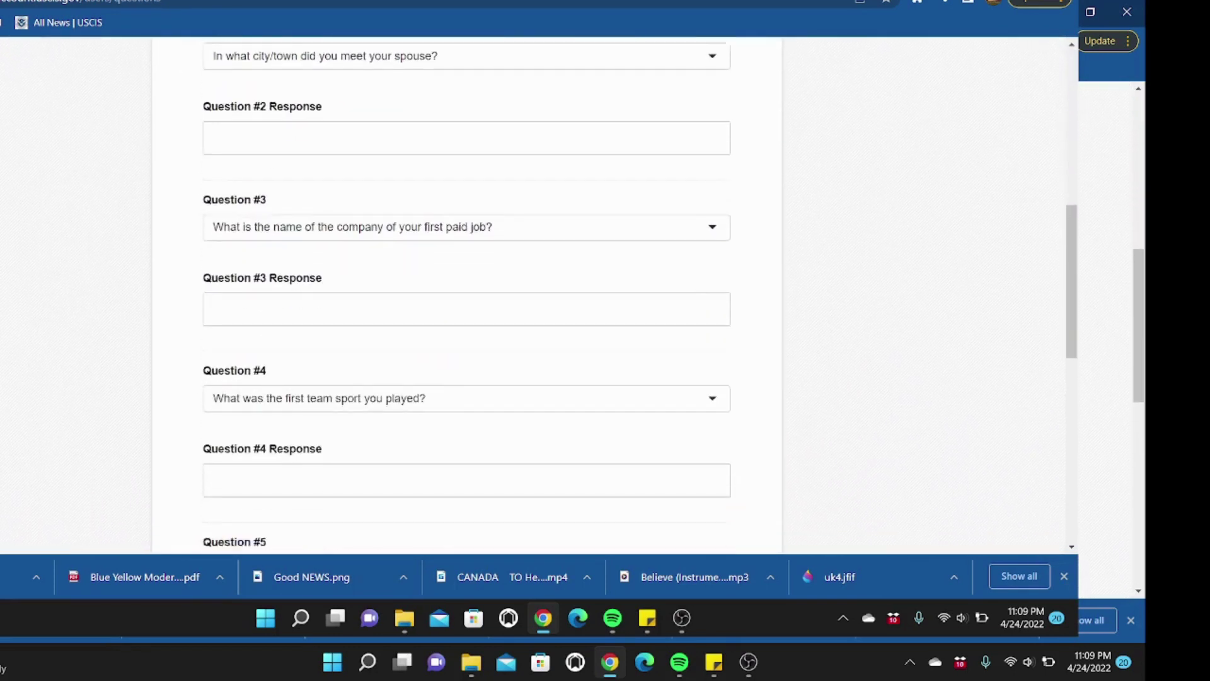
pyautogui.scroll(-1, 466, 296)
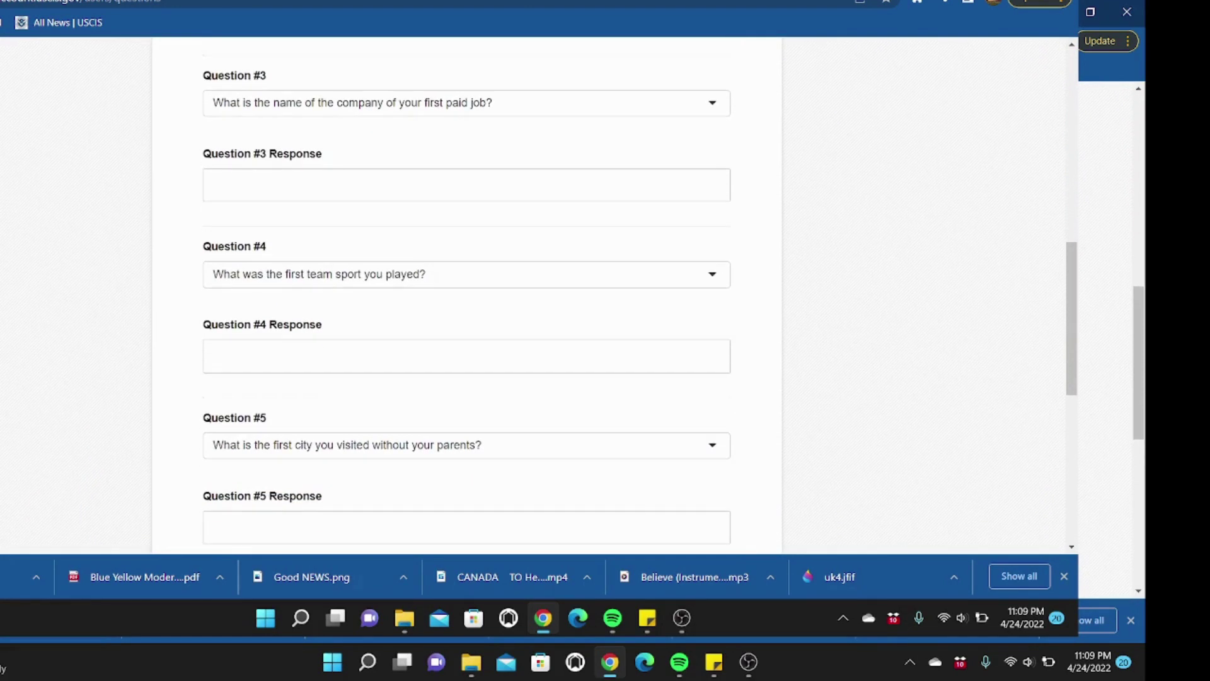
pyautogui.scroll(5, 467, 296)
pyautogui.scroll(2, 466, 296)
pyautogui.scroll(-9, 467, 296)
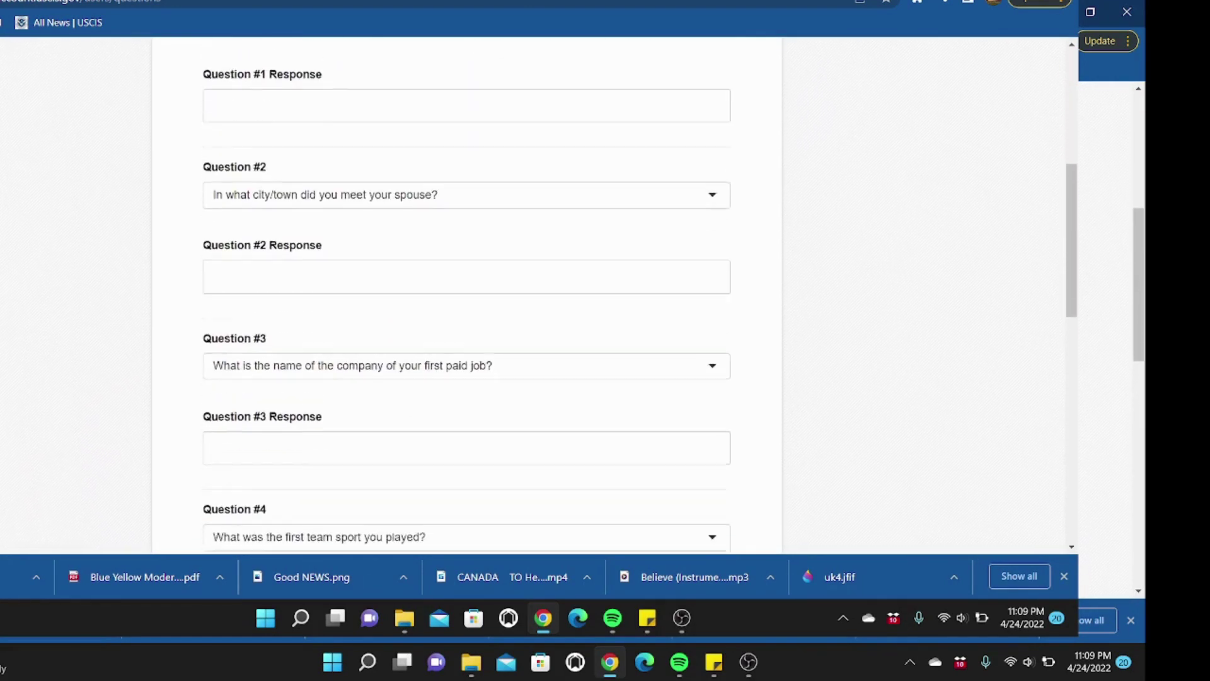
pyautogui.scroll(-1, 466, 296)
pyautogui.scroll(7, 466, 296)
pyautogui.scroll(4, 466, 296)
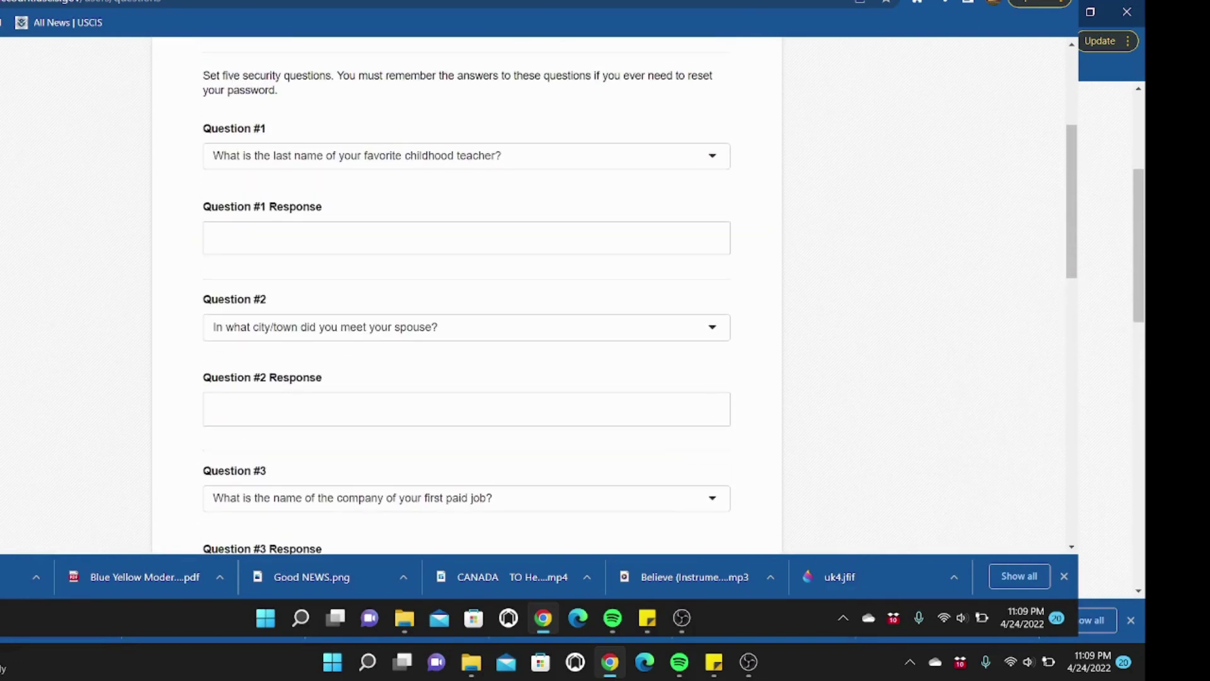
pyautogui.scroll(2, 466, 296)
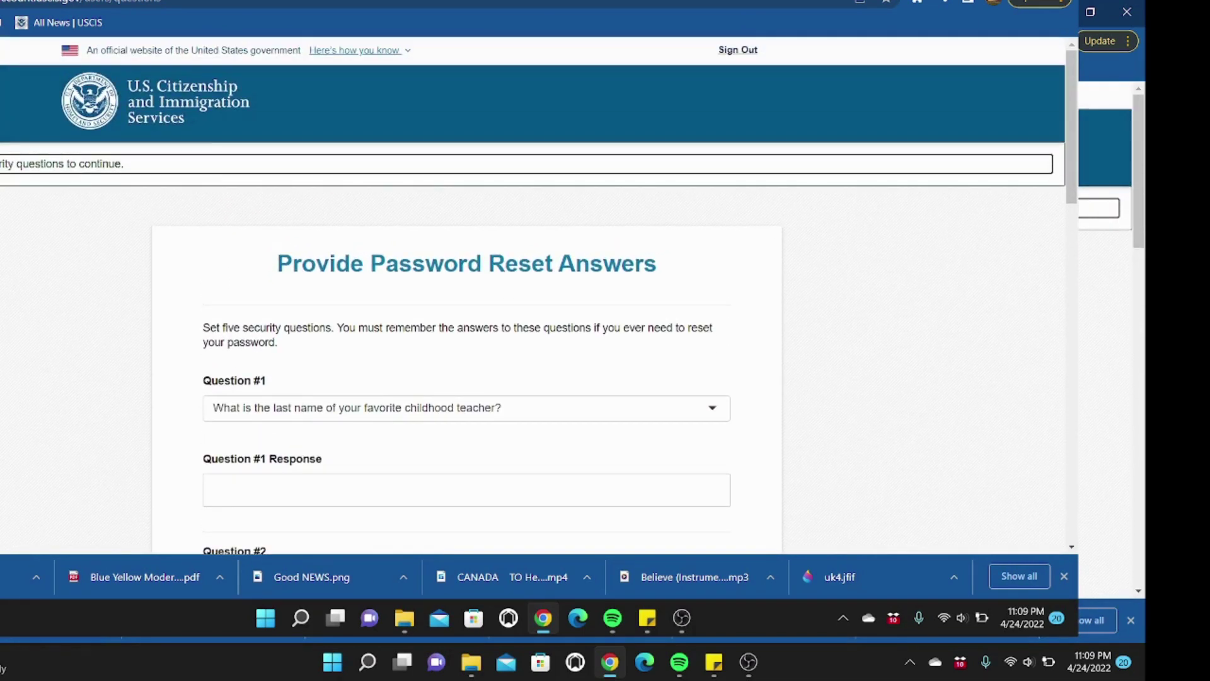
pyautogui.scroll(-2, 467, 296)
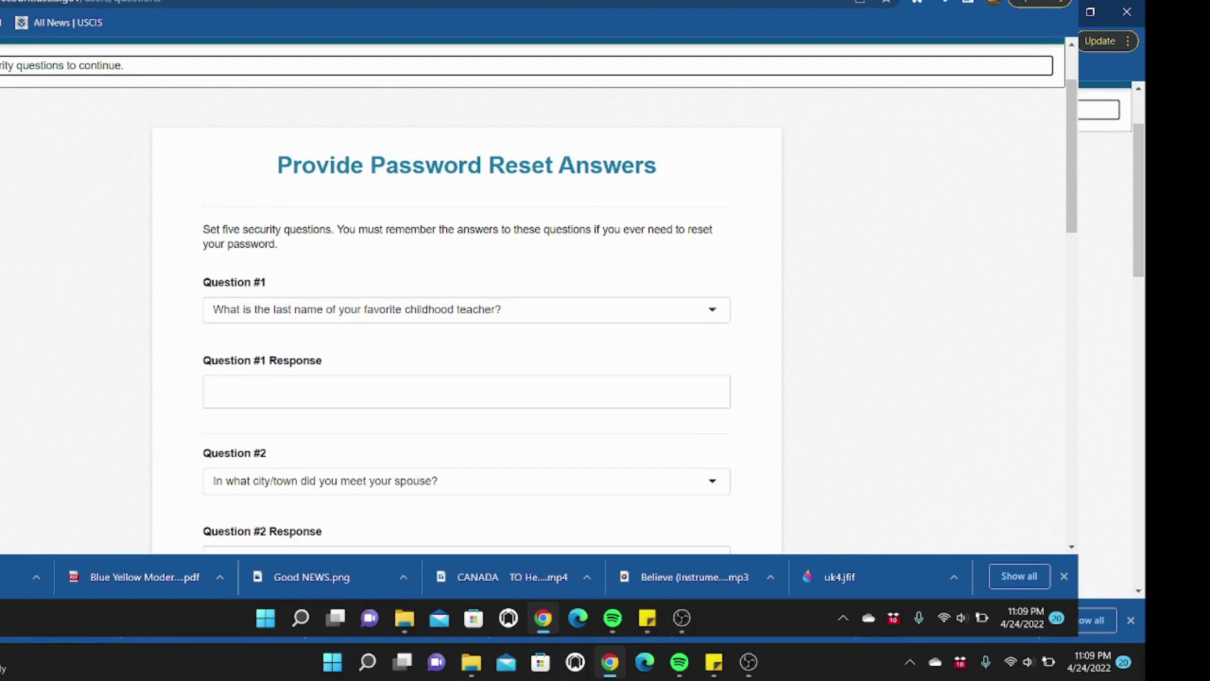
pyautogui.scroll(-2, 466, 296)
pyautogui.scroll(2, 467, 296)
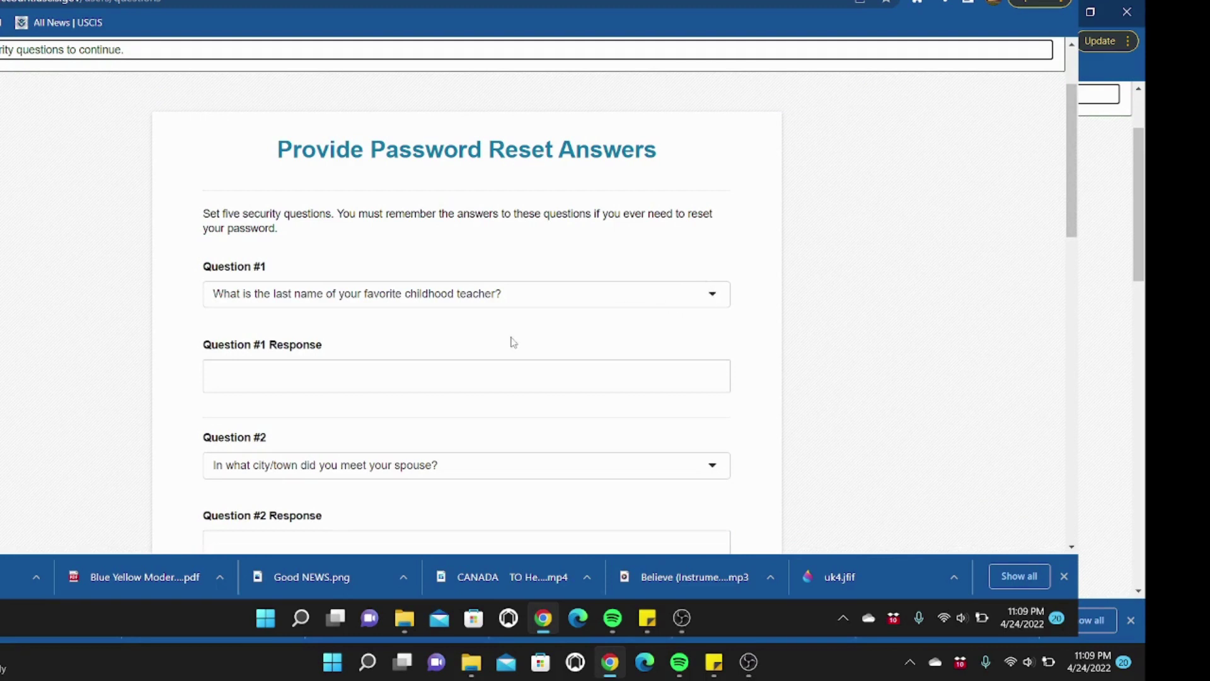
pyautogui.click(386, 368)
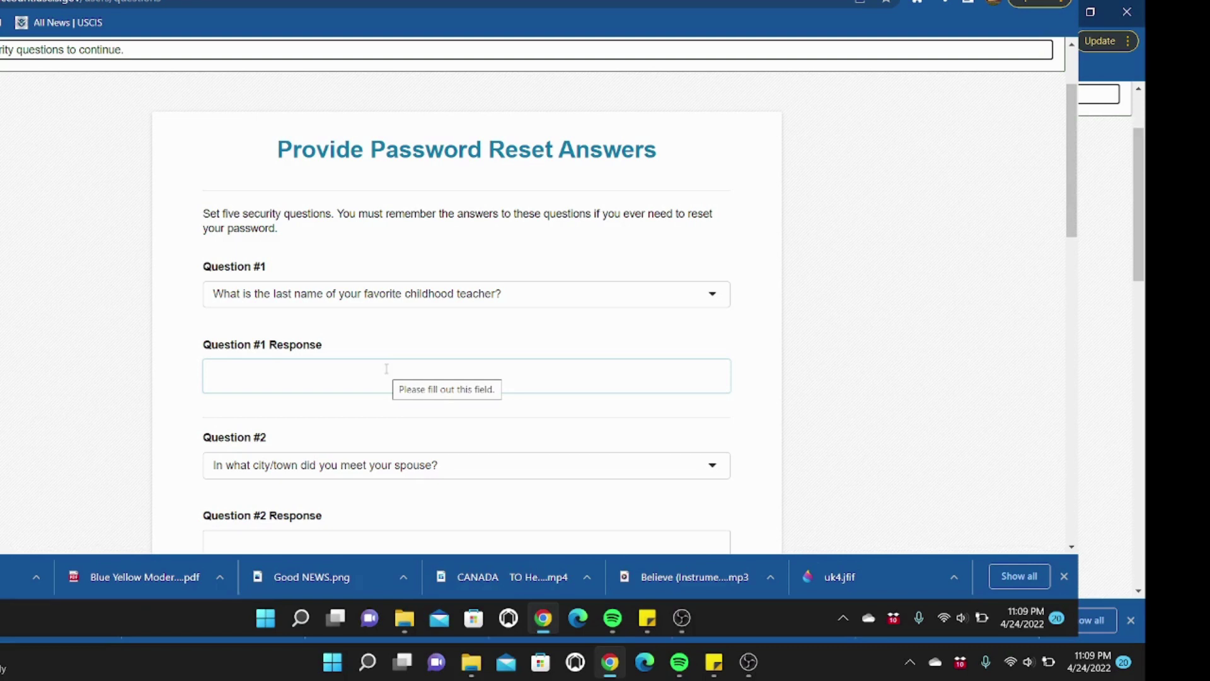
pyautogui.click(357, 370)
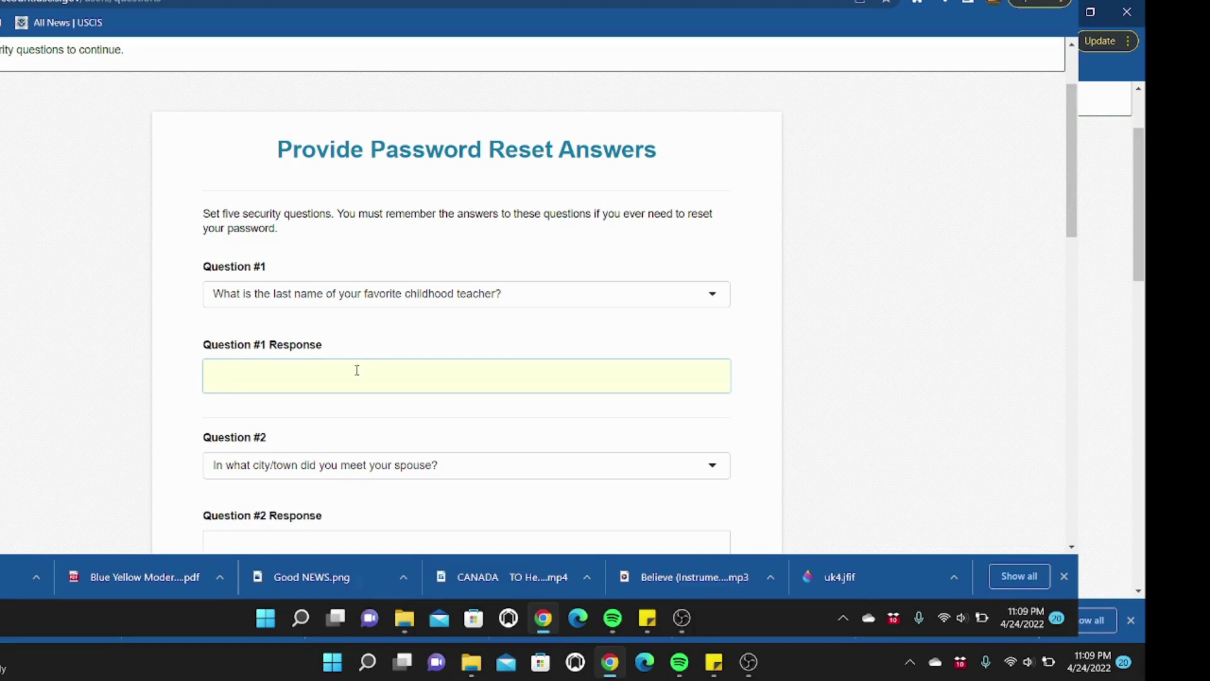
# Step: Begin typing the answer to Question #2 in its Response field
pyautogui.scroll(-4, 357, 370)
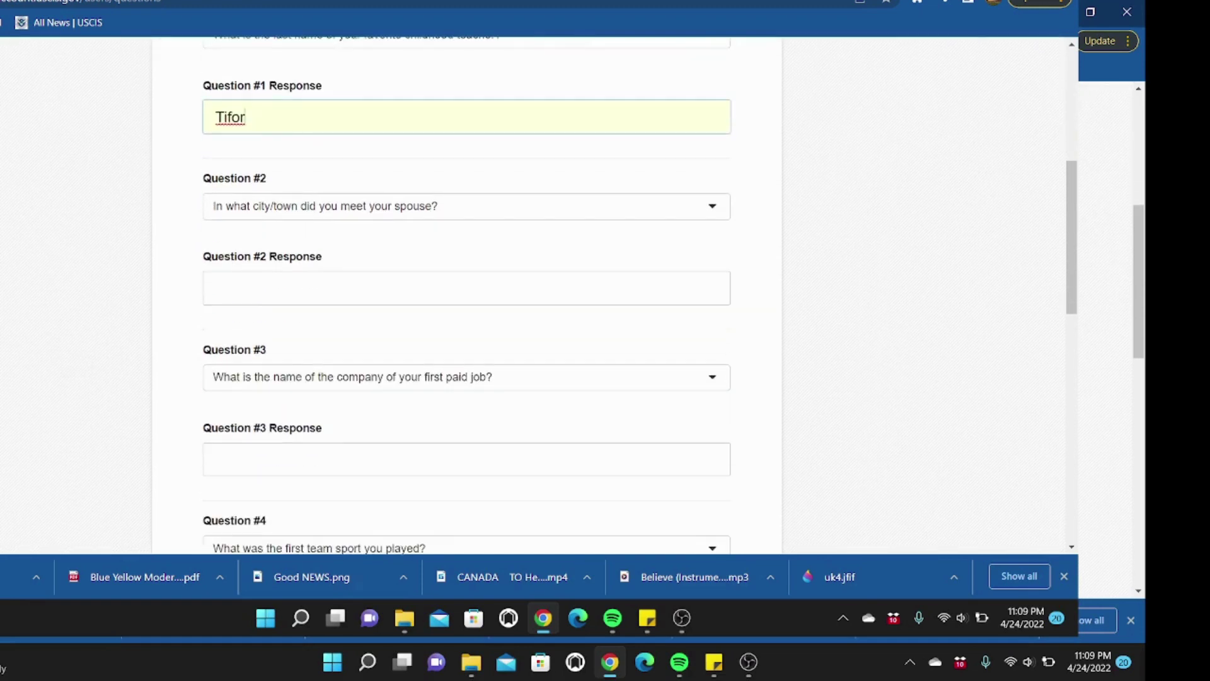
pyautogui.scroll(-2, 357, 371)
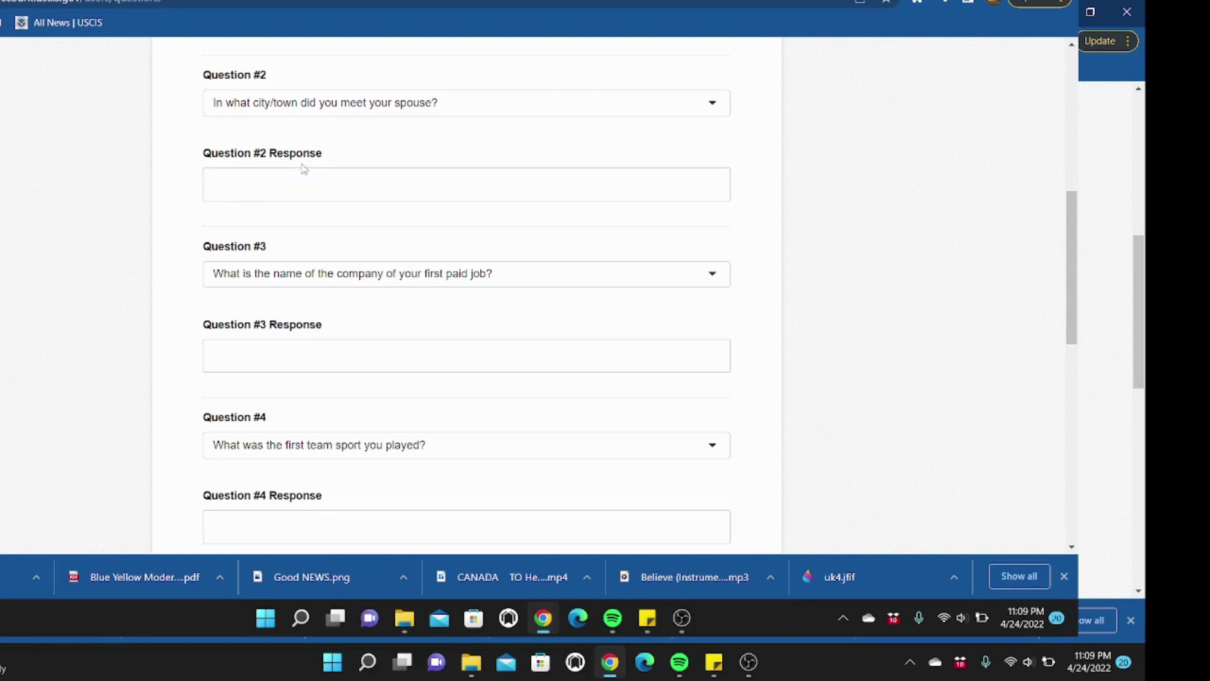
pyautogui.click(256, 187)
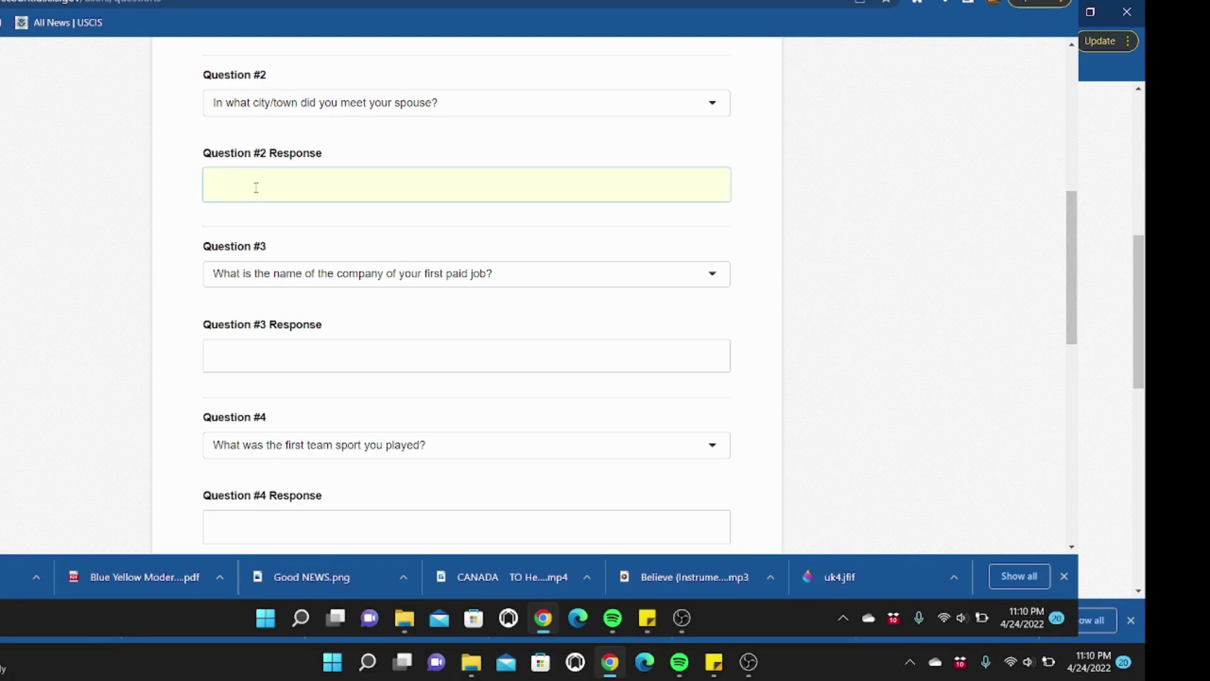
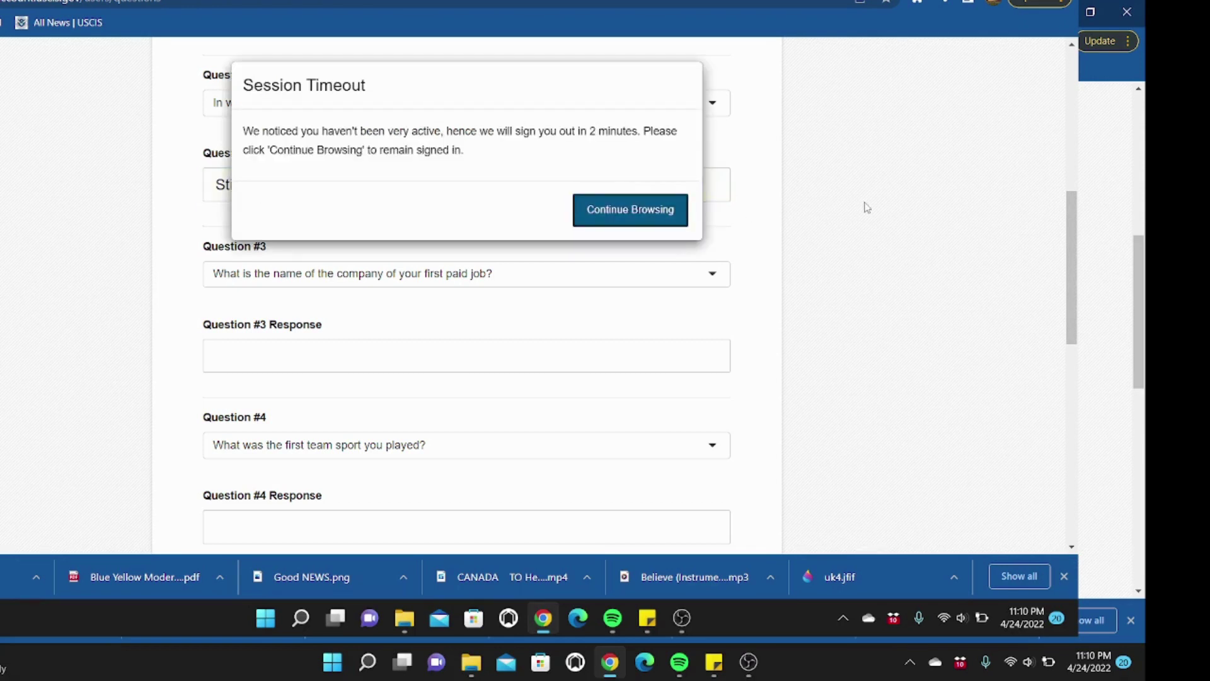
# Step: Dismiss the session timeout warning to stay signed in to myUSCIS
pyautogui.click(650, 215)
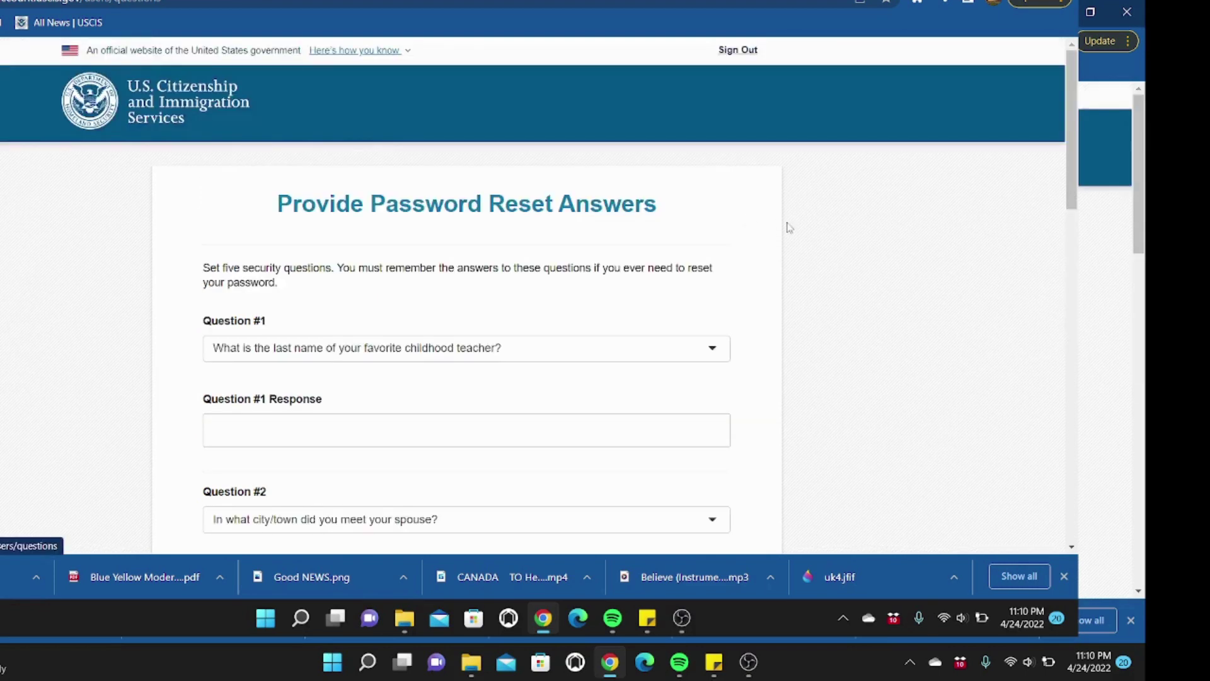
pyautogui.scroll(-4, 943, 292)
pyautogui.scroll(2, 943, 292)
pyautogui.scroll(-2, 943, 292)
pyautogui.scroll(2, 942, 291)
pyautogui.scroll(-3, 943, 291)
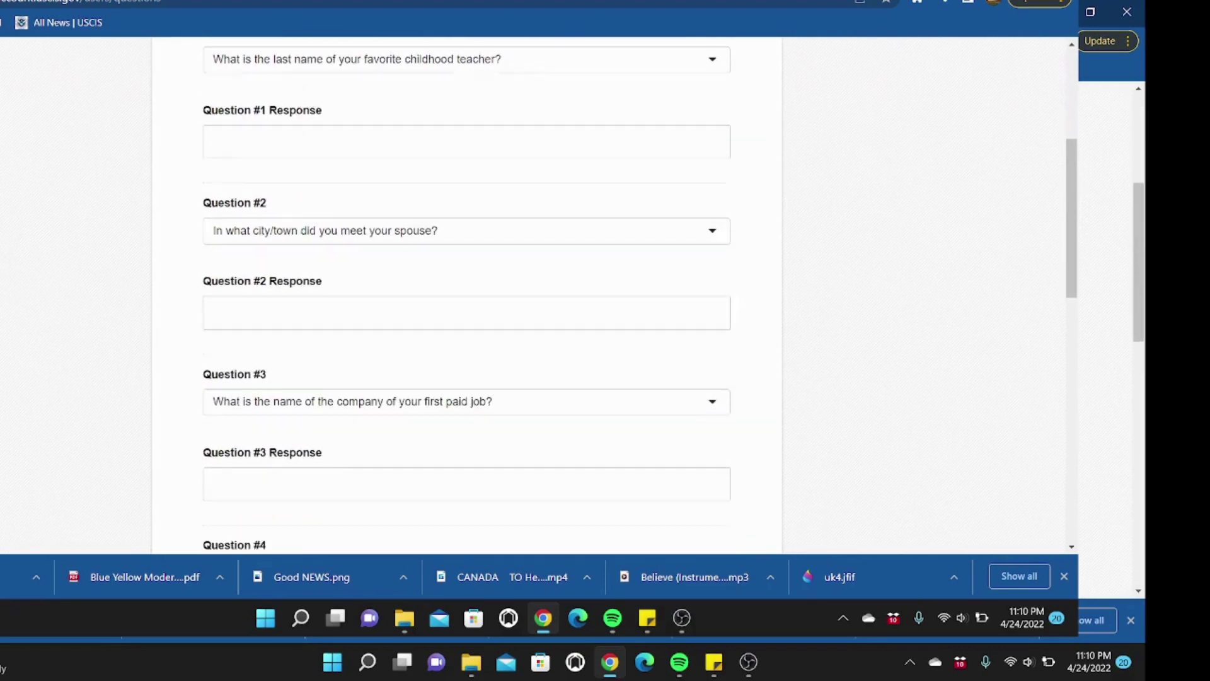
pyautogui.scroll(-2, 467, 289)
pyautogui.scroll(3, 466, 290)
pyautogui.scroll(-1, 466, 290)
# Step: Type answers into the Question #1 and Question #2 response fields
pyautogui.click(305, 168)
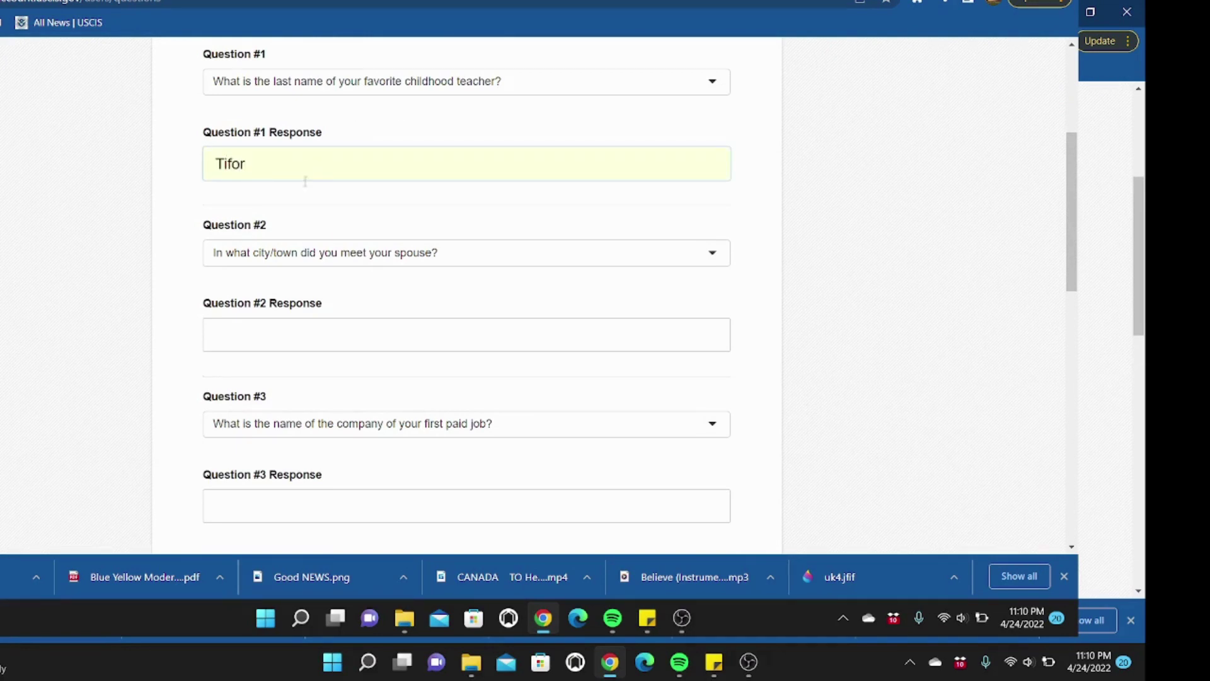
pyautogui.scroll(-1, 305, 181)
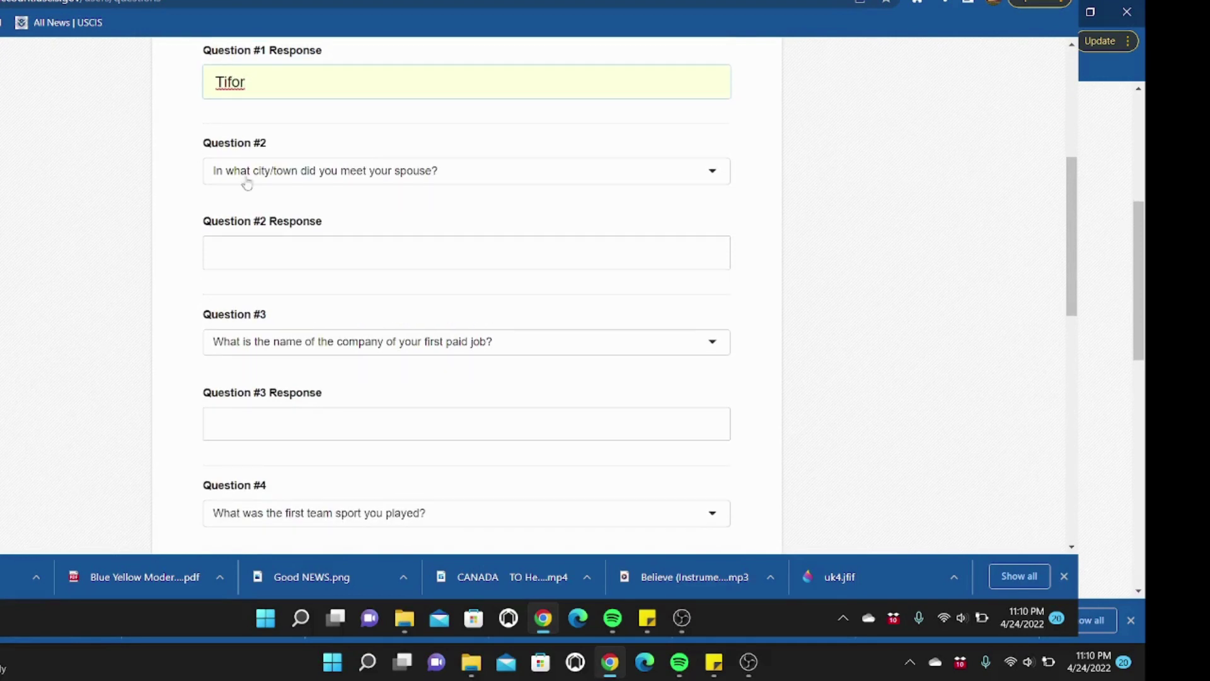
pyautogui.click(256, 264)
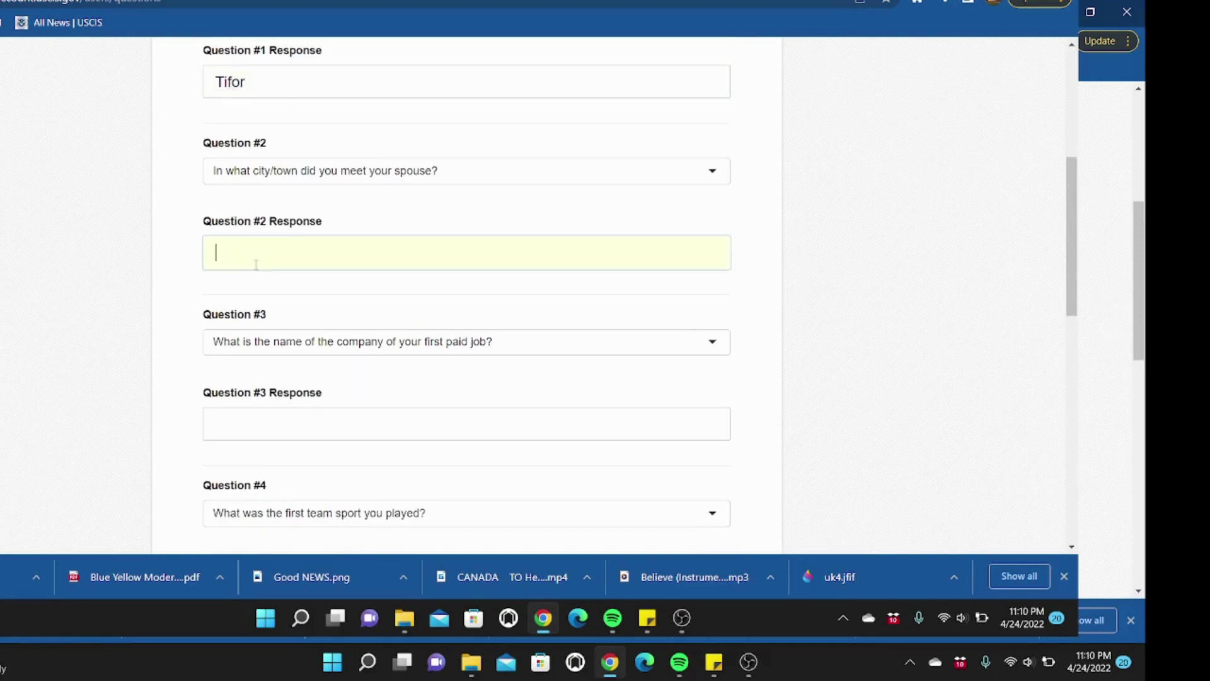
pyautogui.scroll(-3, 264, 267)
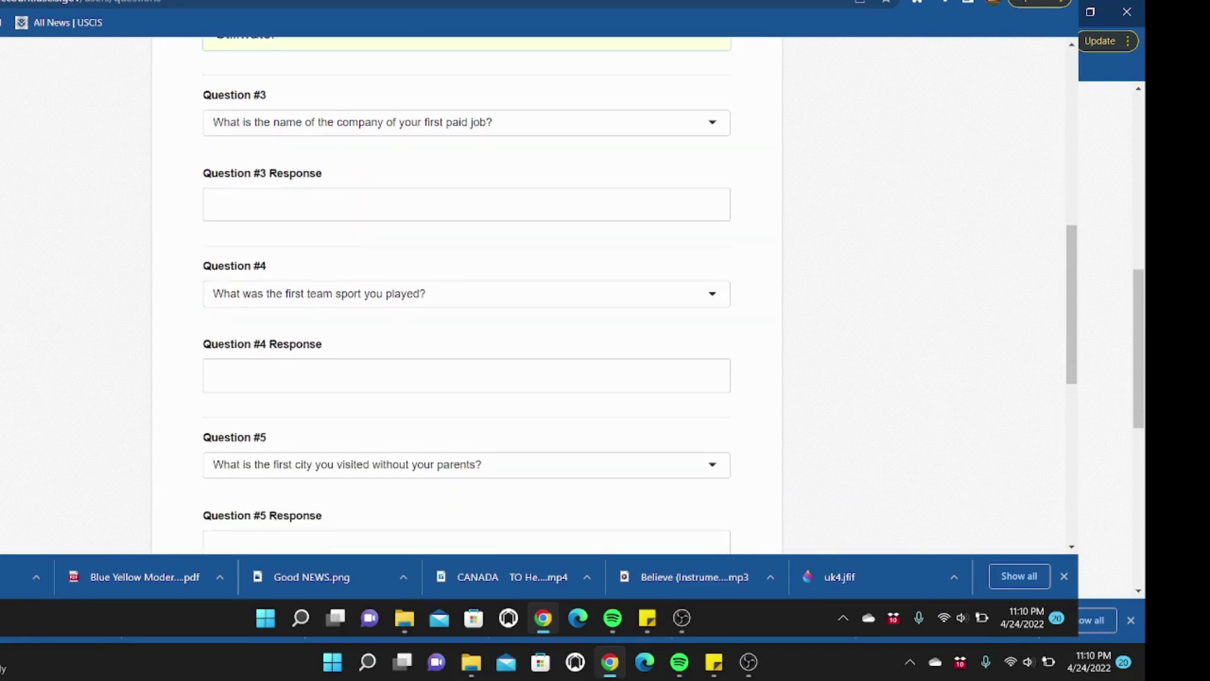
pyautogui.scroll(-1, 289, 189)
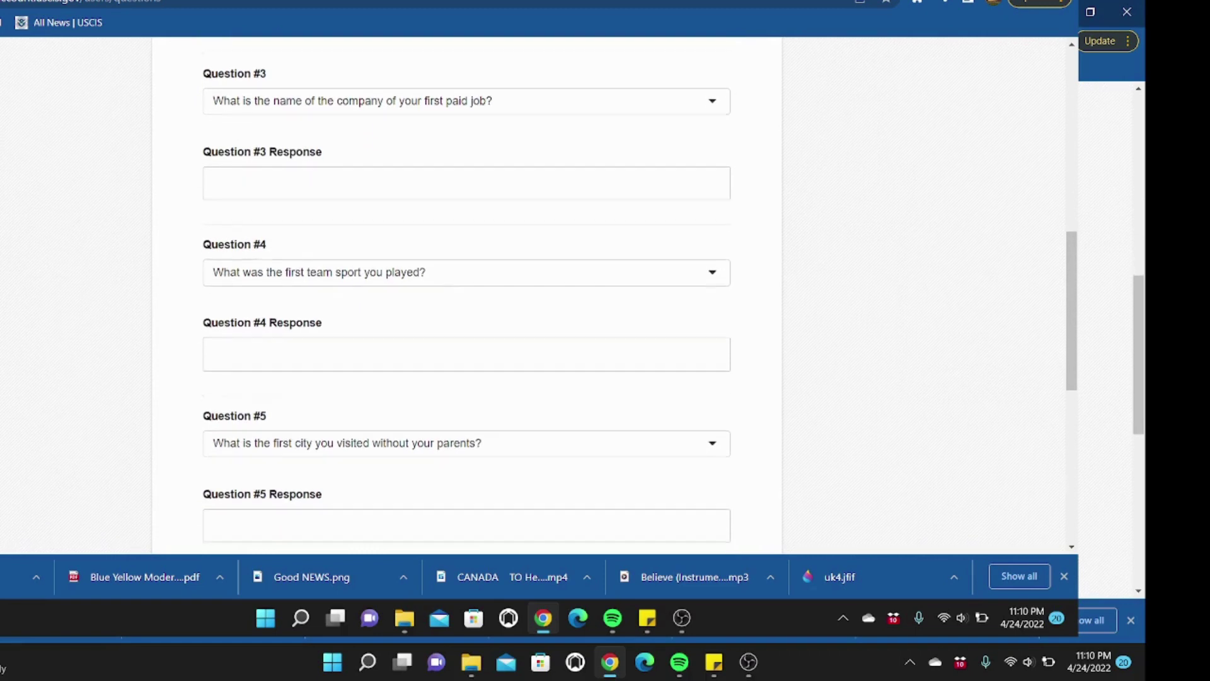
# Step: Begin the Question #3 answer, correcting typos along the way
pyautogui.click(272, 183)
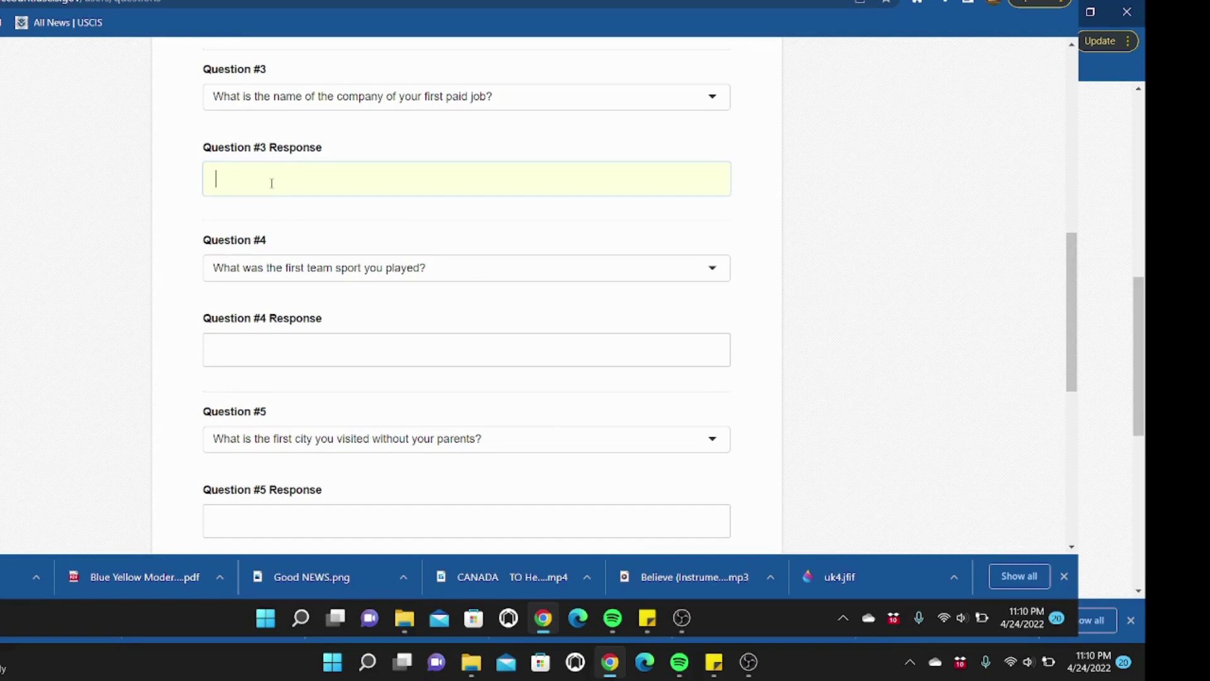
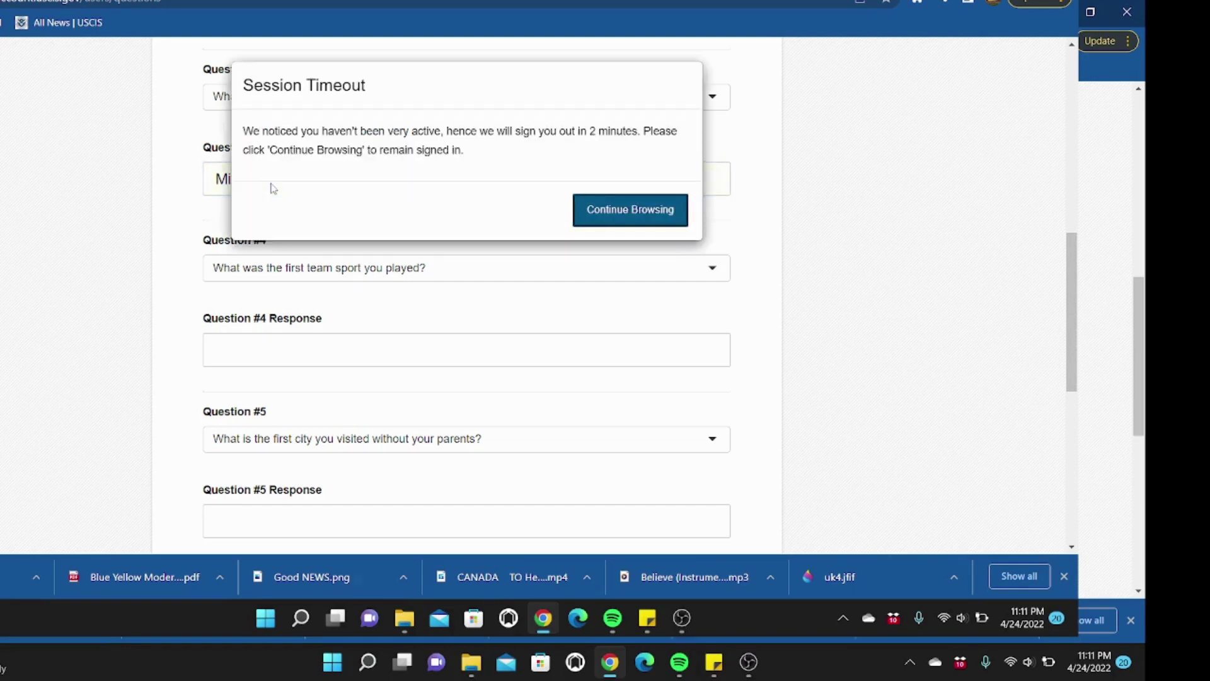
# Step: Choose Continue Browsing on the timeout warning to keep the session alive
pyautogui.click(671, 208)
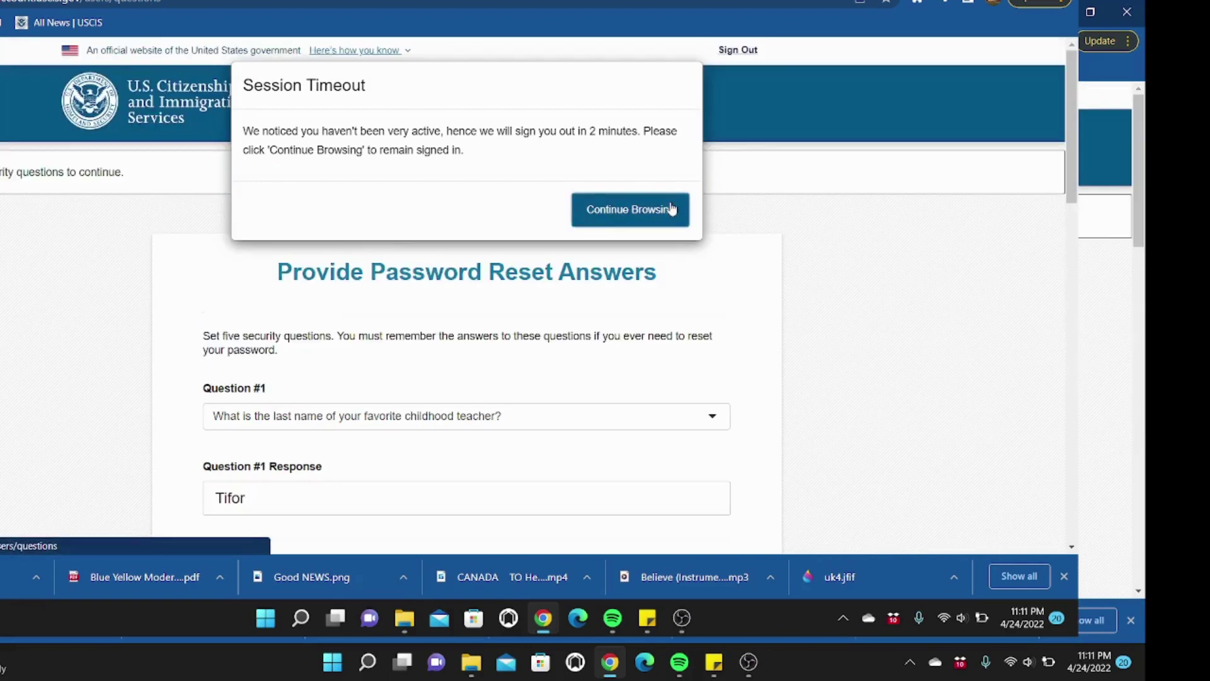
pyautogui.scroll(-5, 670, 206)
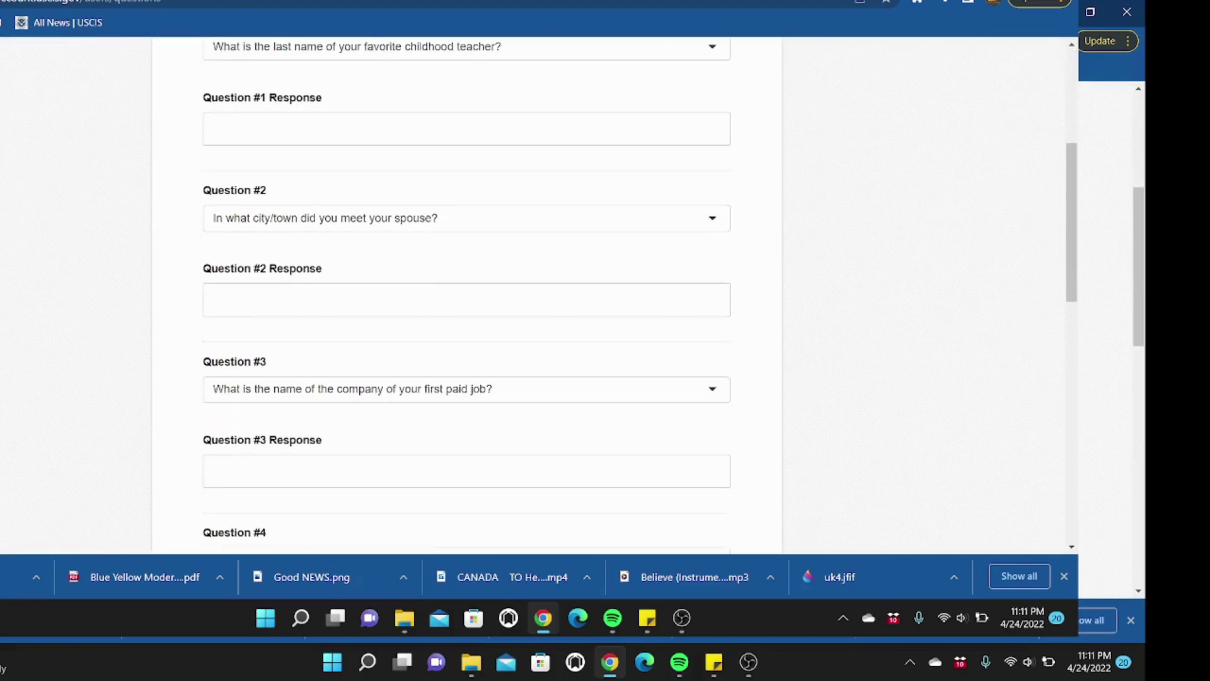
pyautogui.scroll(-3, 467, 296)
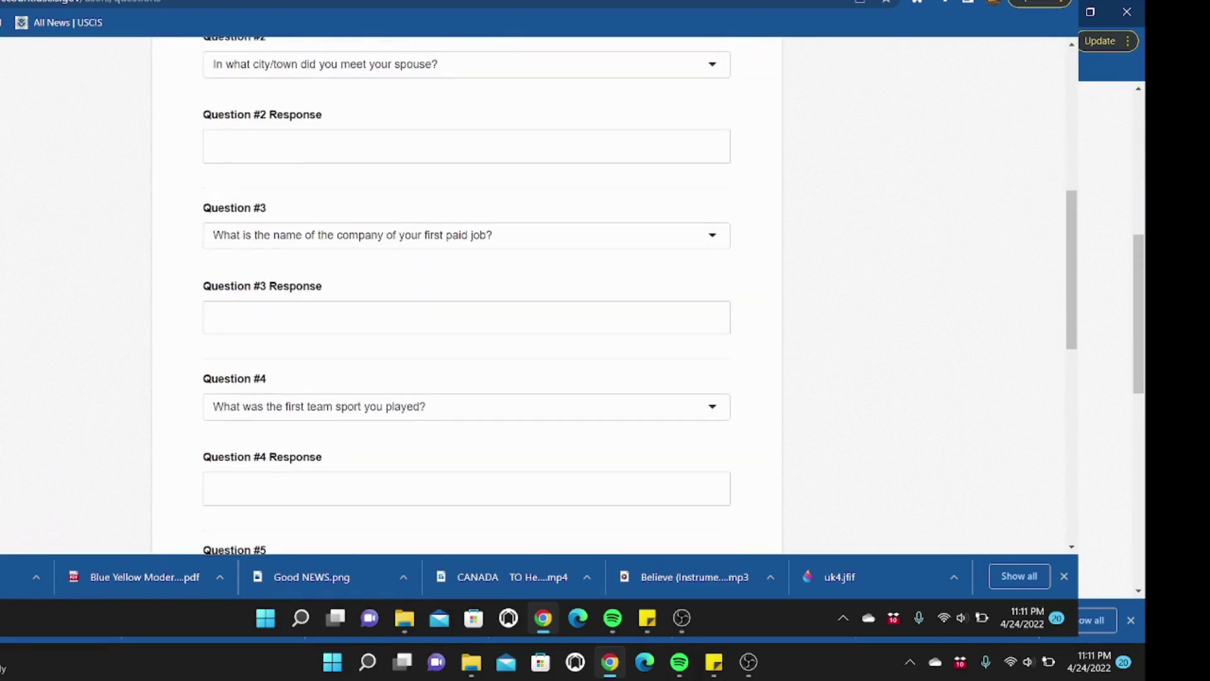
pyautogui.scroll(5, 466, 297)
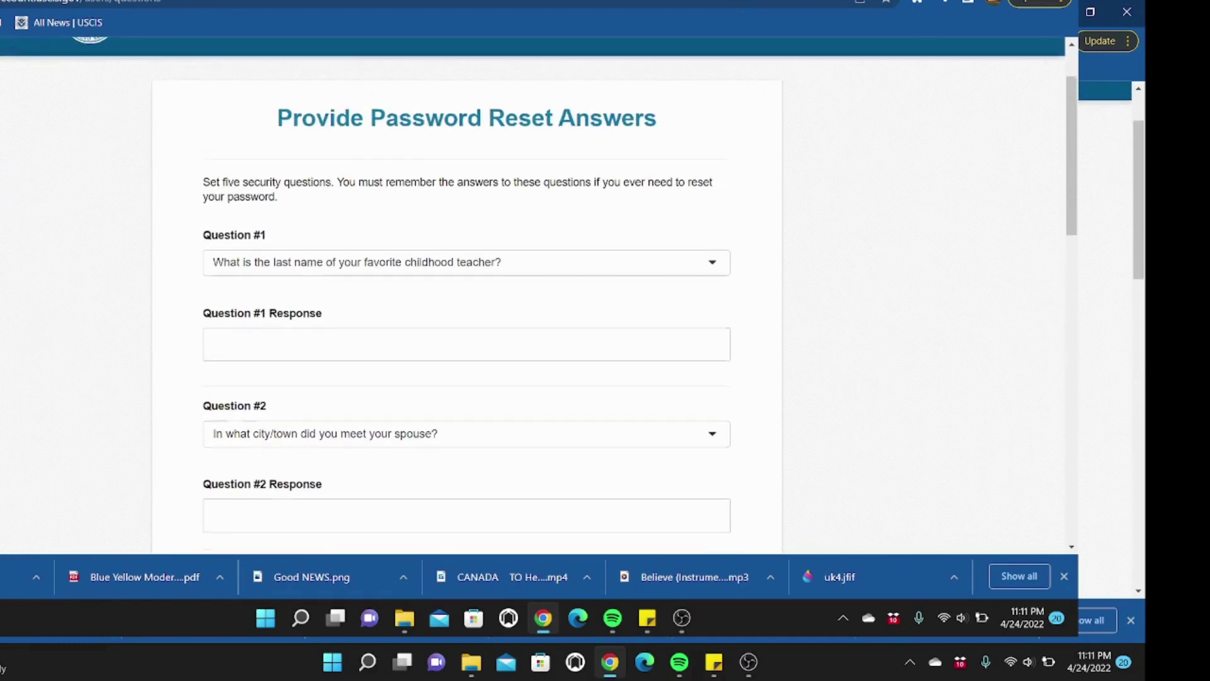
# Step: Re-enter answers for Questions #1 and #2 on the cleared form
pyautogui.click(311, 349)
pyautogui.scroll(-3, 311, 350)
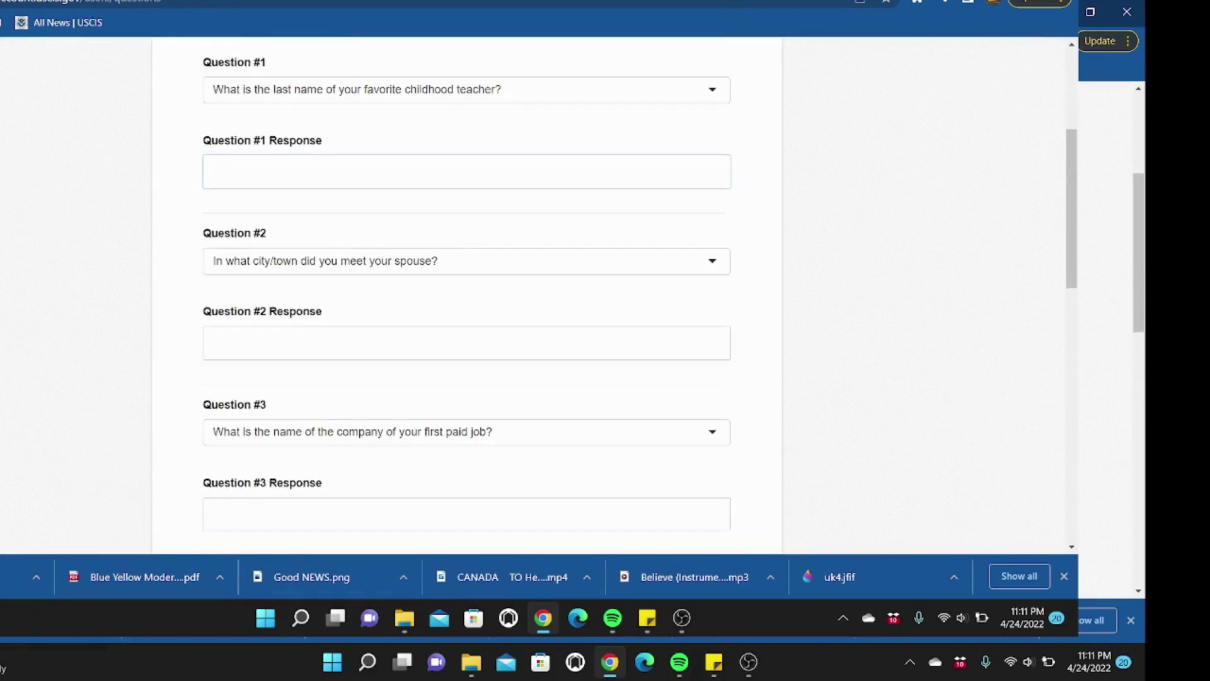
pyautogui.scroll(1, 40, 283)
pyautogui.scroll(-2, 40, 284)
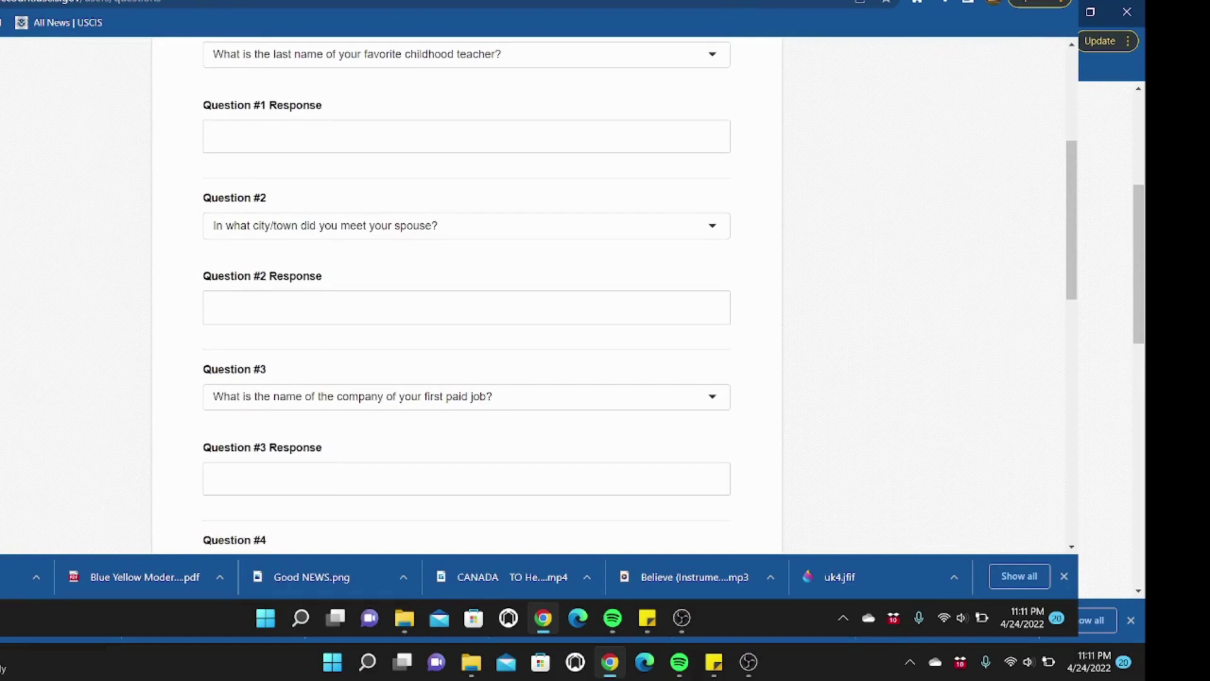
pyautogui.click(252, 137)
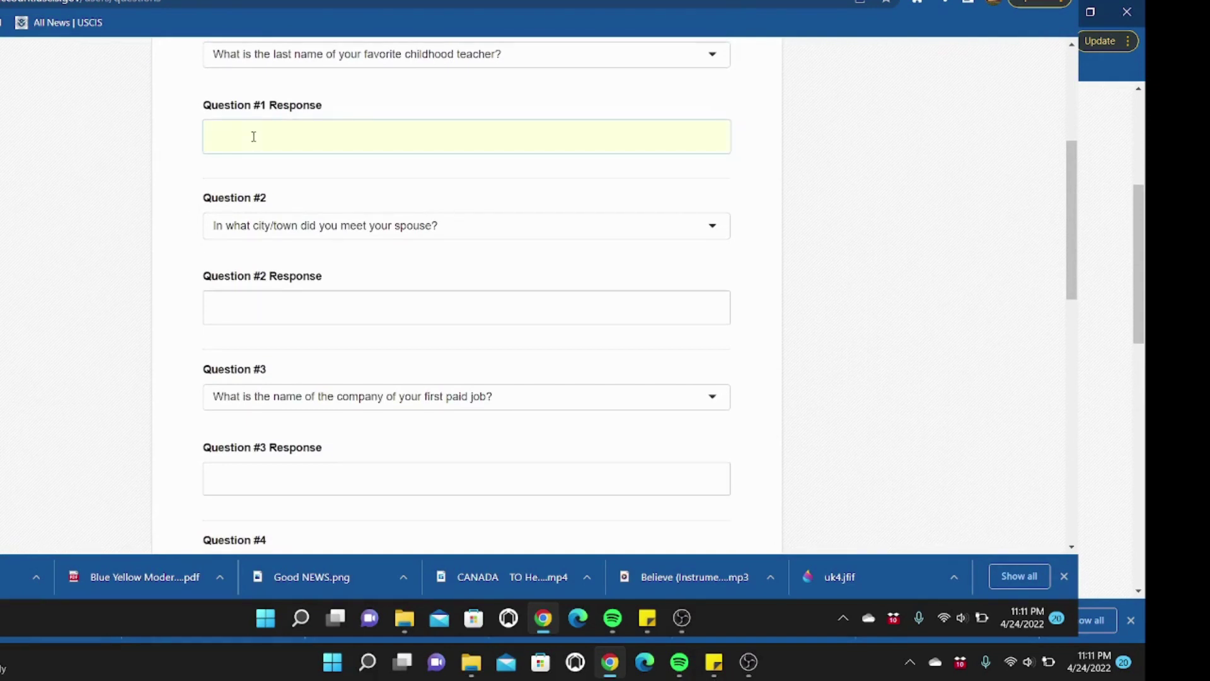
pyautogui.scroll(-1, 253, 137)
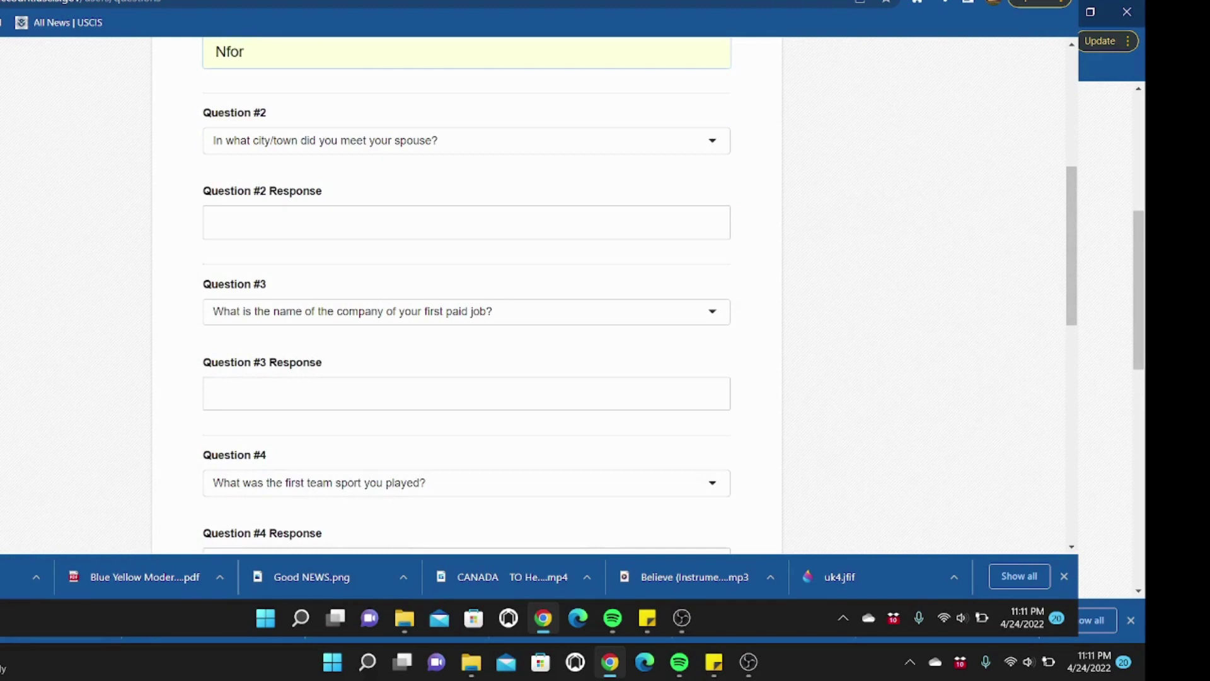
pyautogui.scroll(-1, 466, 296)
pyautogui.click(272, 162)
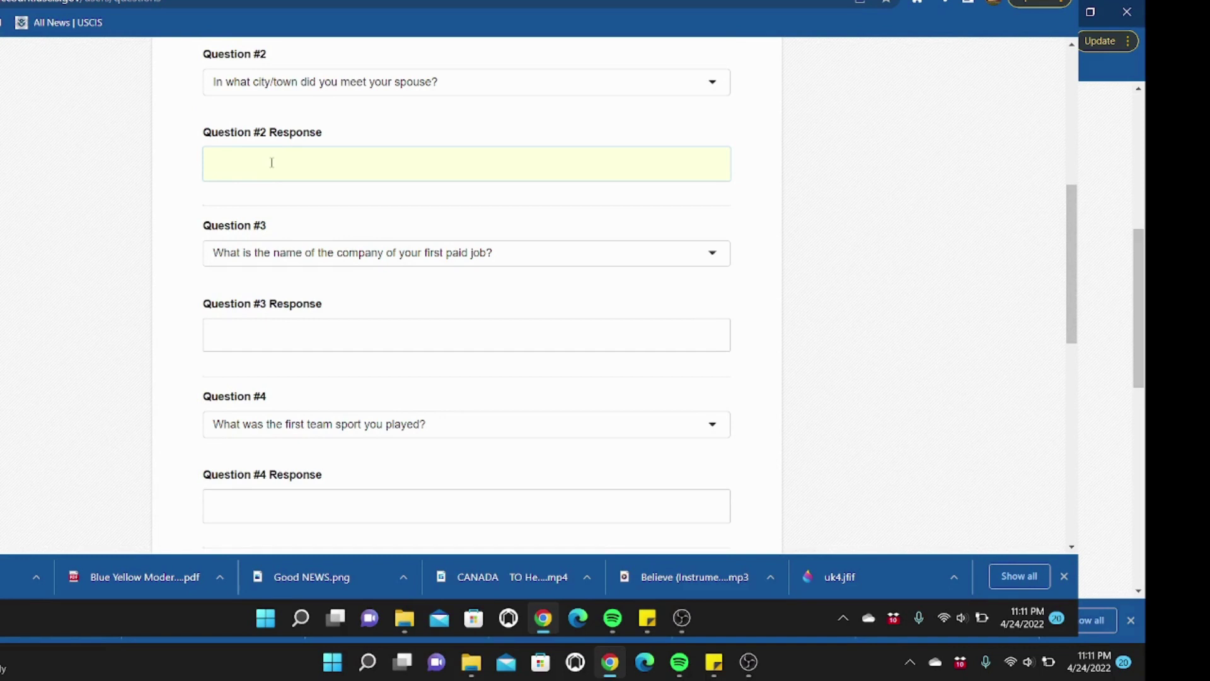
pyautogui.scroll(-2, 272, 163)
# Step: Answer Question #3, fixing its last letter
pyautogui.click(258, 192)
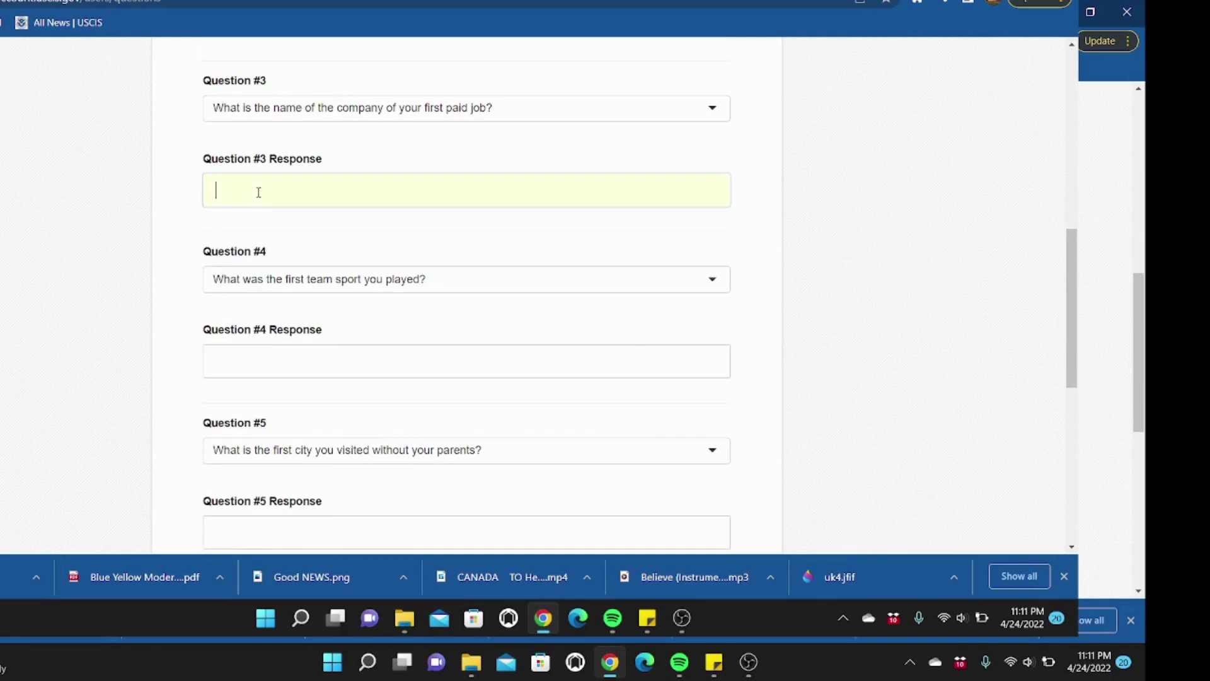
pyautogui.scroll(-2, 258, 192)
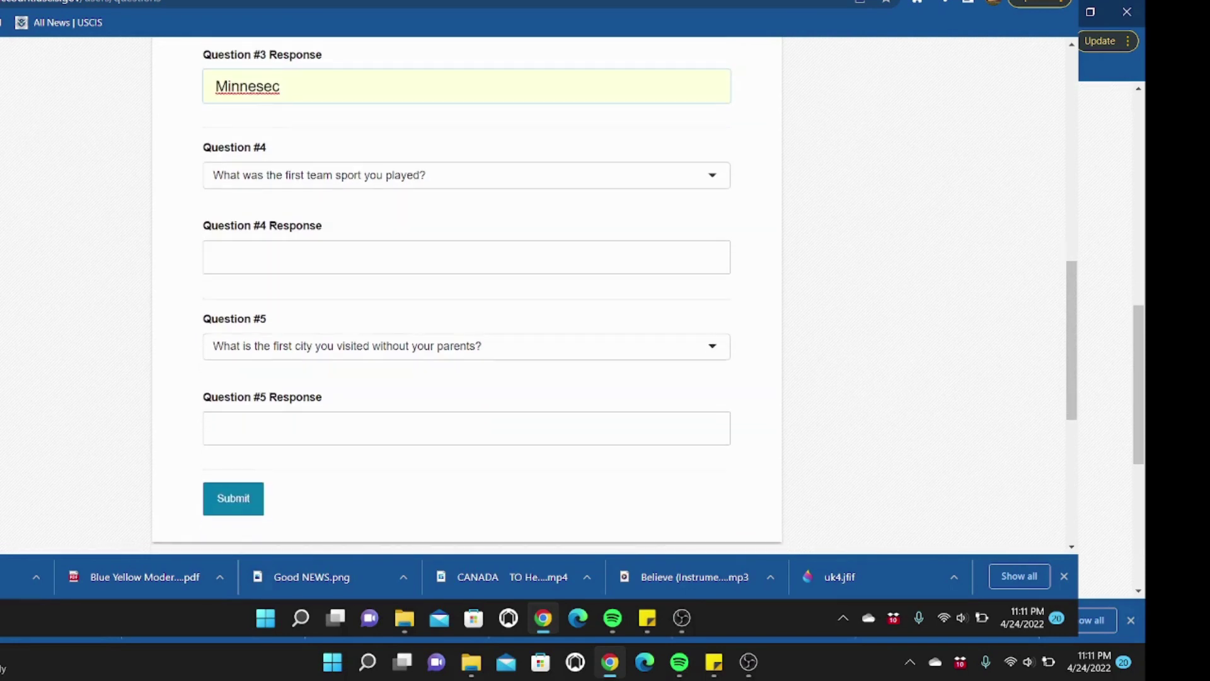
pyautogui.press('BackSpace')
pyautogui.write('d')
pyautogui.scroll(-1, 333, 198)
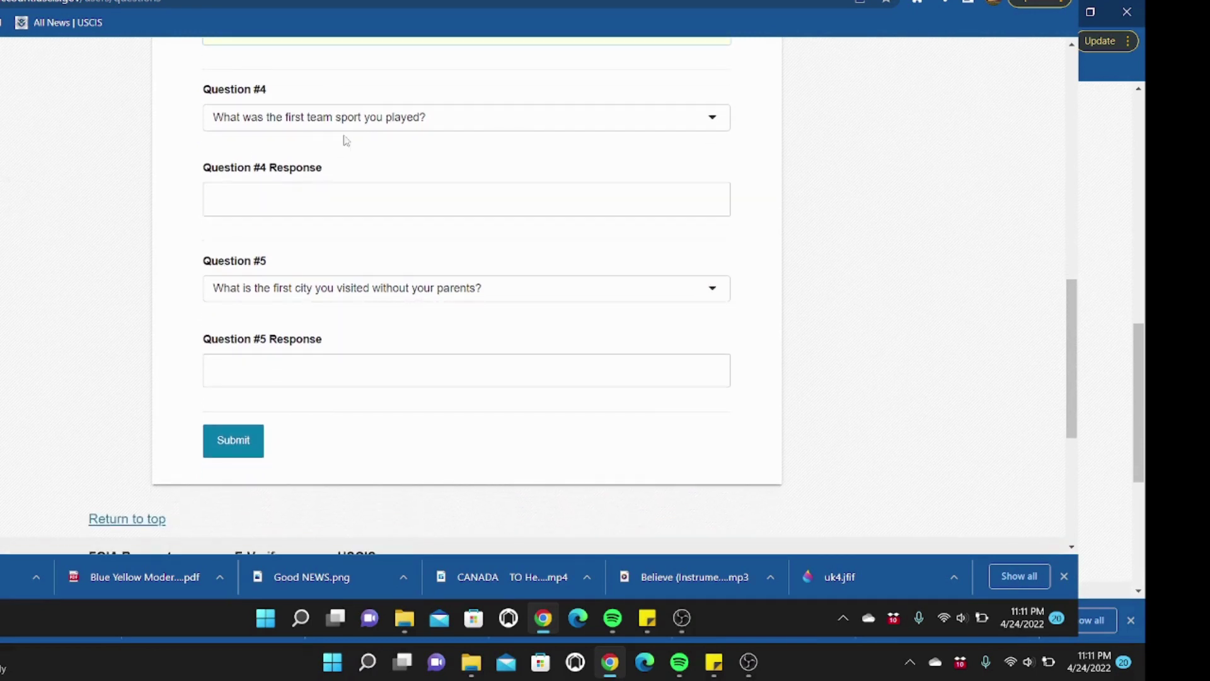
# Step: Enter answers for Questions #4 and #5, correcting a mistyped letter
pyautogui.click(273, 203)
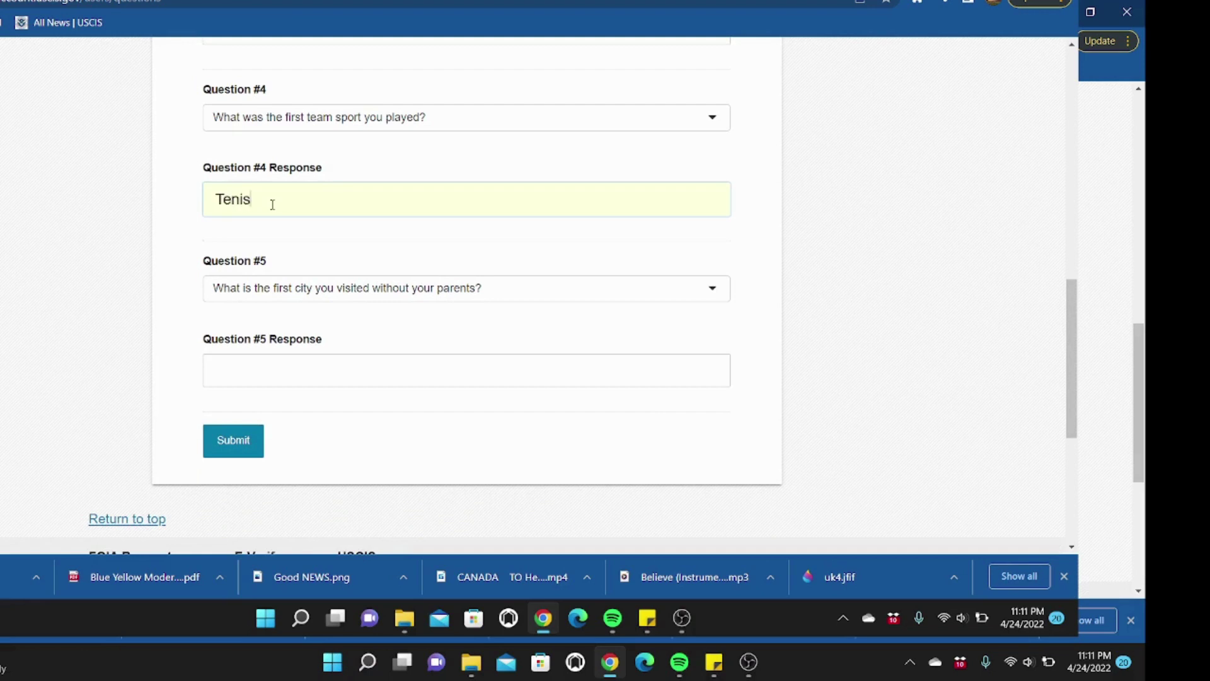
pyautogui.scroll(-3, 351, 251)
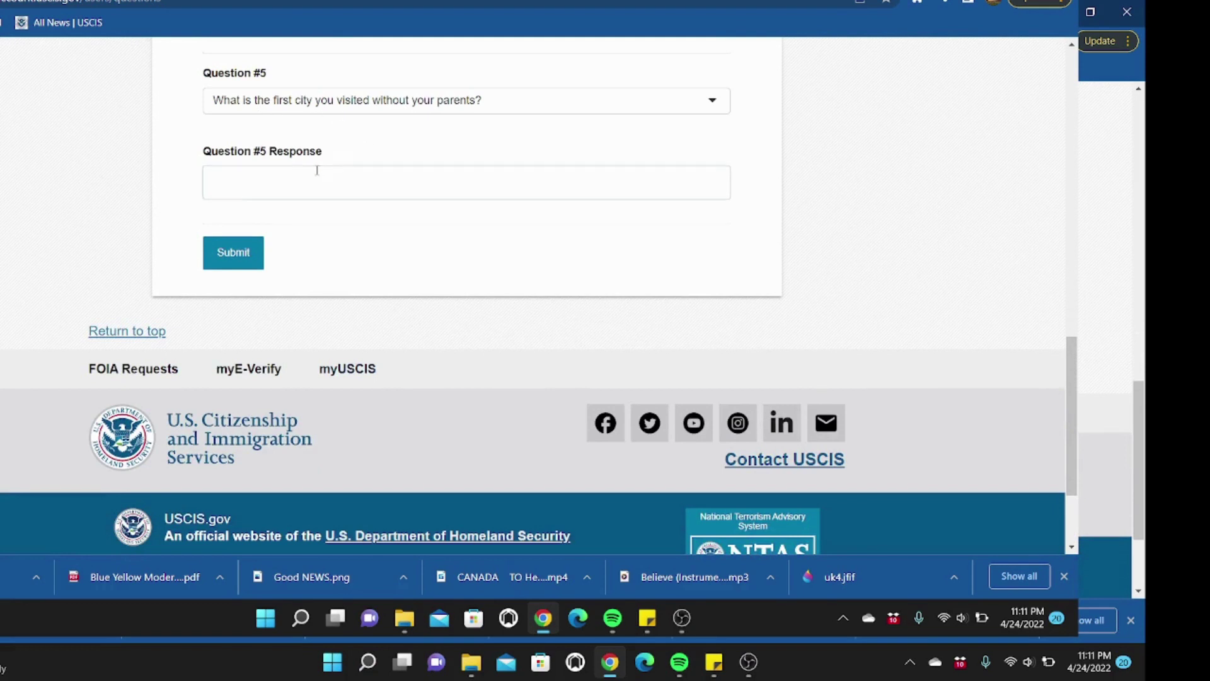
pyautogui.click(280, 184)
pyautogui.scroll(-1, 279, 184)
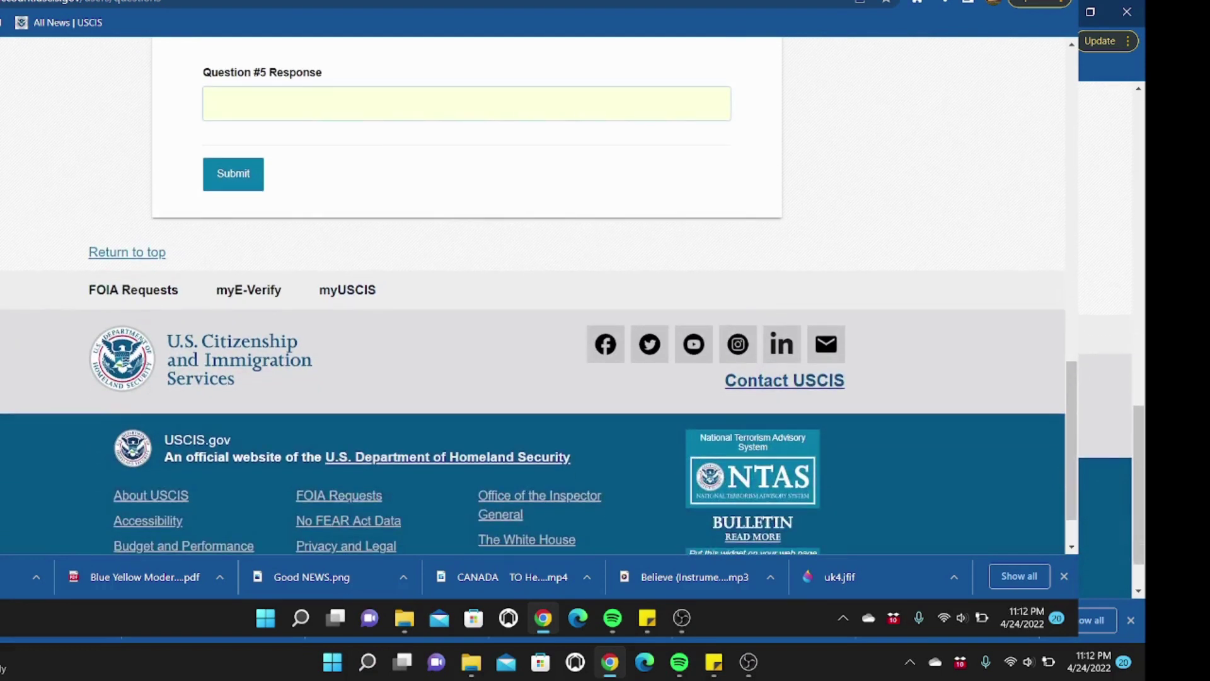
pyautogui.scroll(-1, 535, 302)
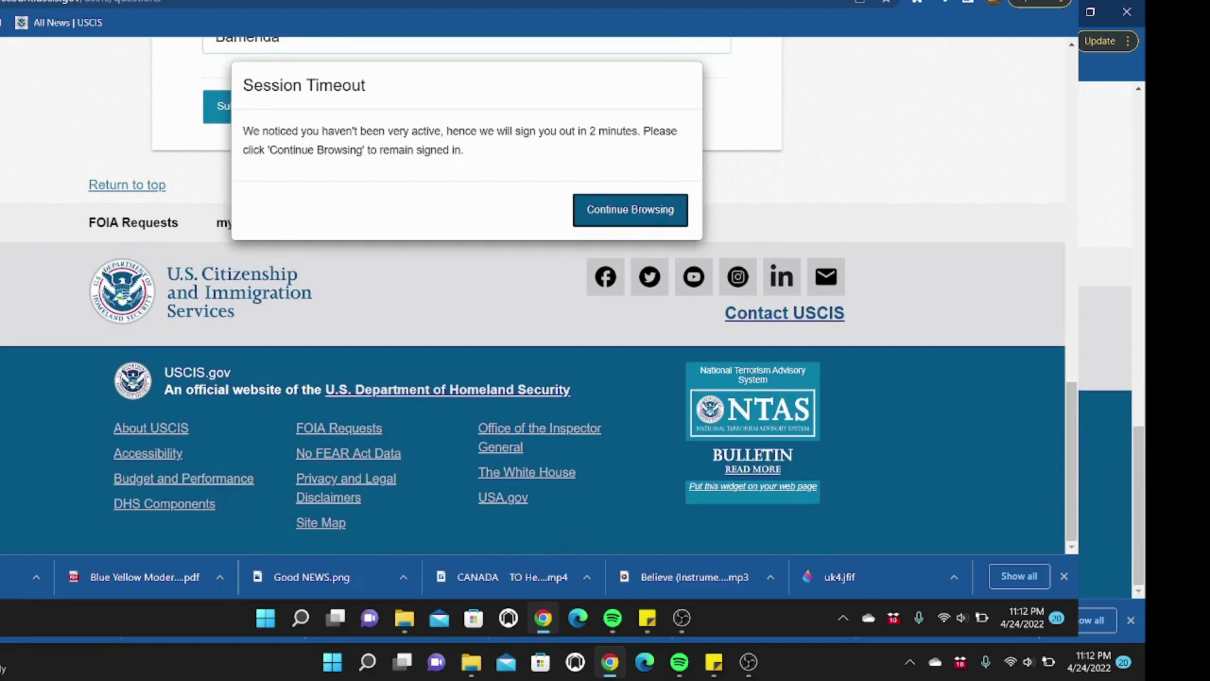
# Step: Stay signed in via Continue Browsing and answer Question #1
pyautogui.click(615, 219)
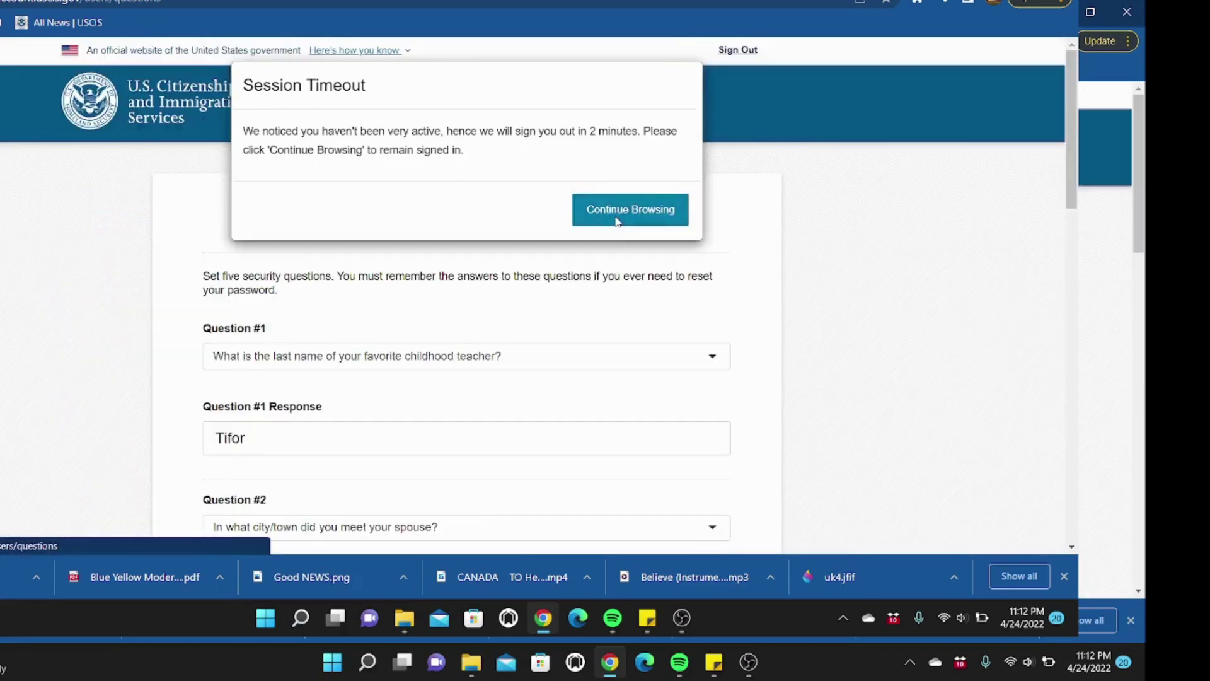
pyautogui.scroll(-1, 356, 432)
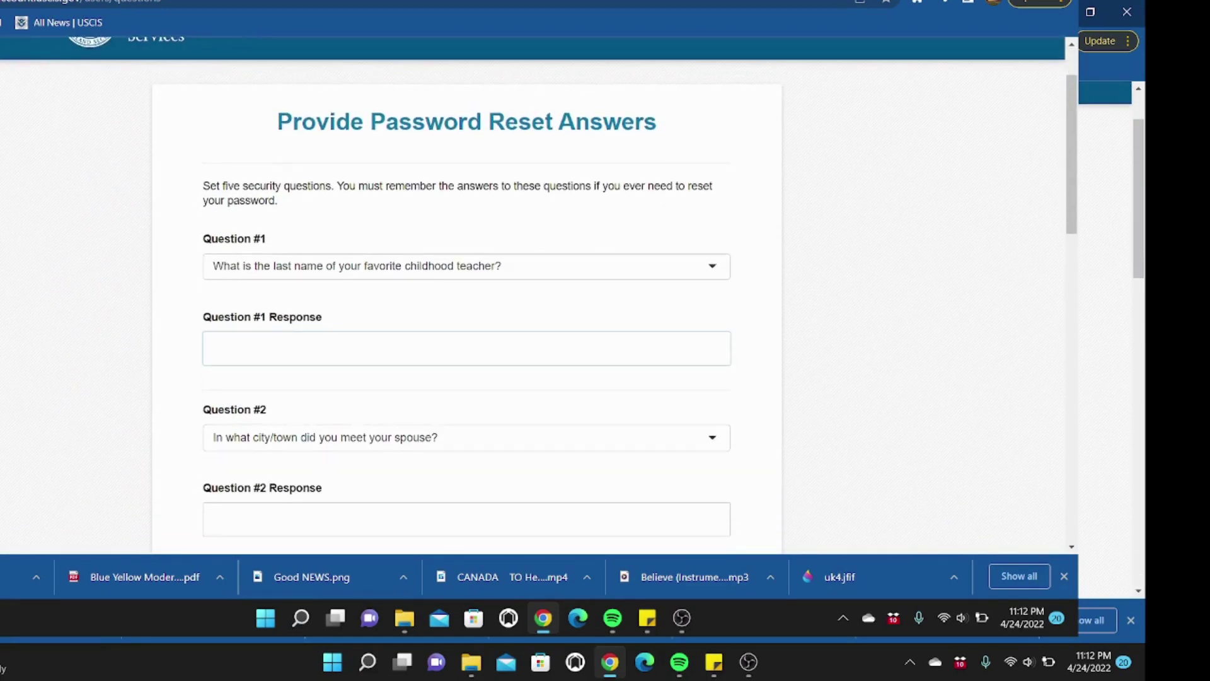
pyautogui.click(267, 345)
pyautogui.scroll(-4, 267, 345)
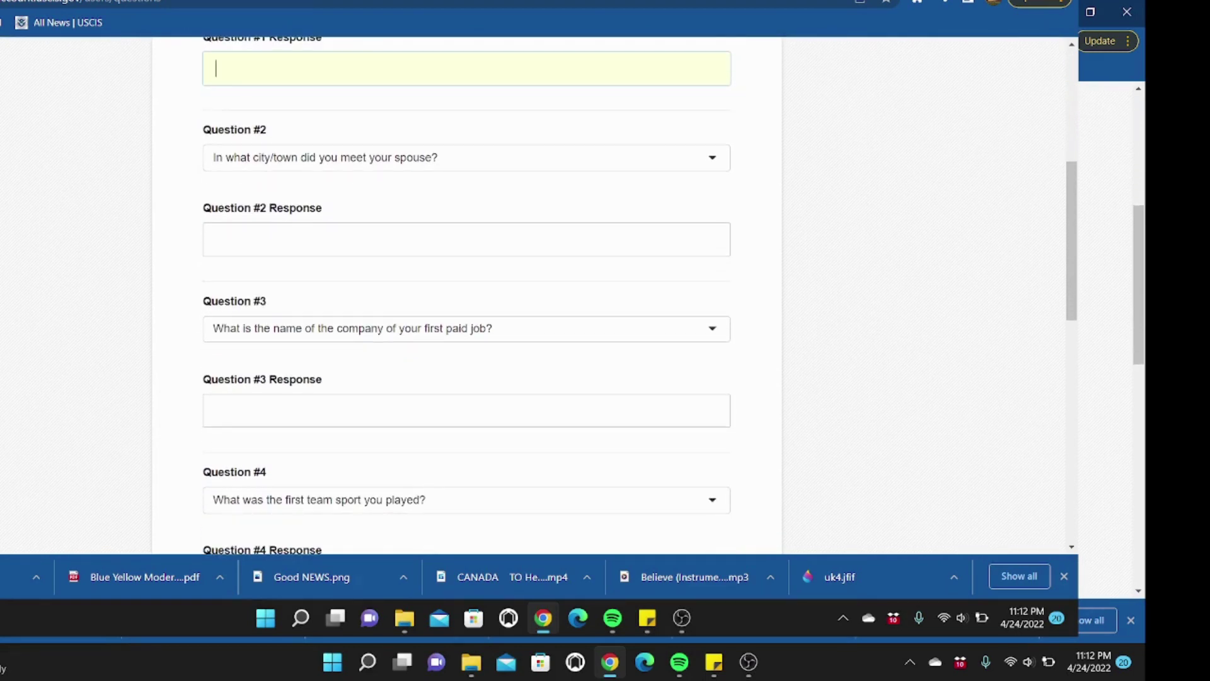
pyautogui.scroll(-2, 267, 126)
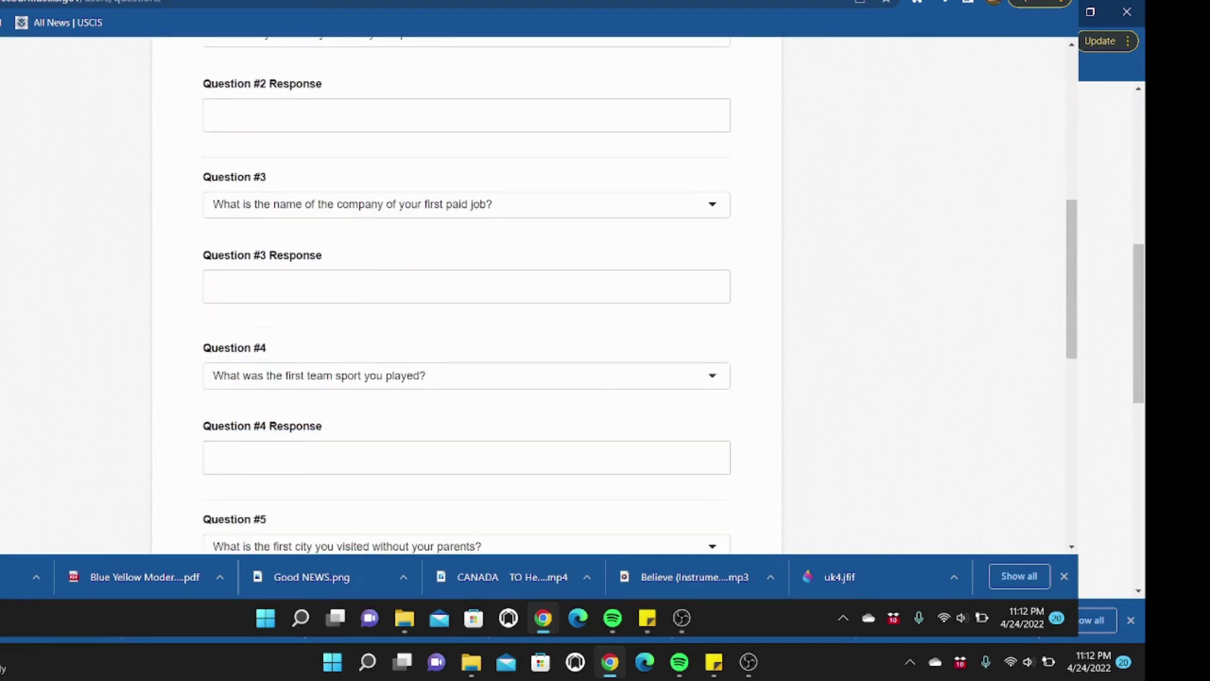
# Step: Fill in the answer to Question #2
pyautogui.click(291, 112)
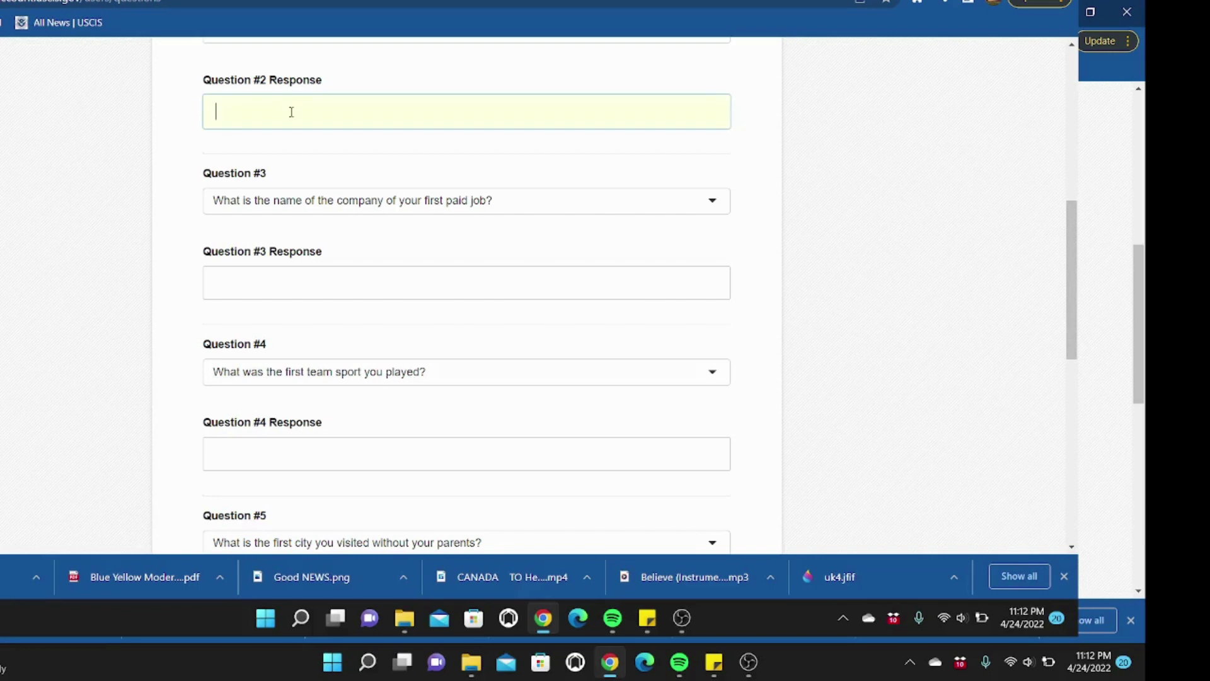
pyautogui.scroll(2, 291, 112)
pyautogui.scroll(-3, 291, 112)
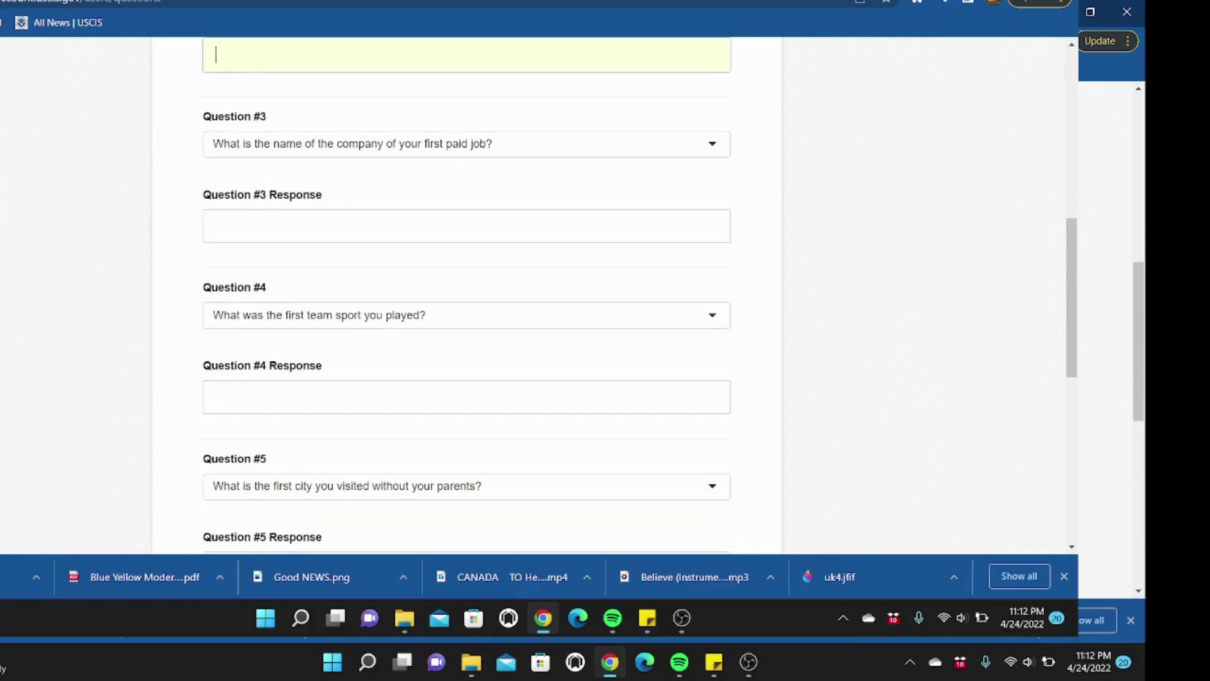
pyautogui.scroll(-1, 466, 290)
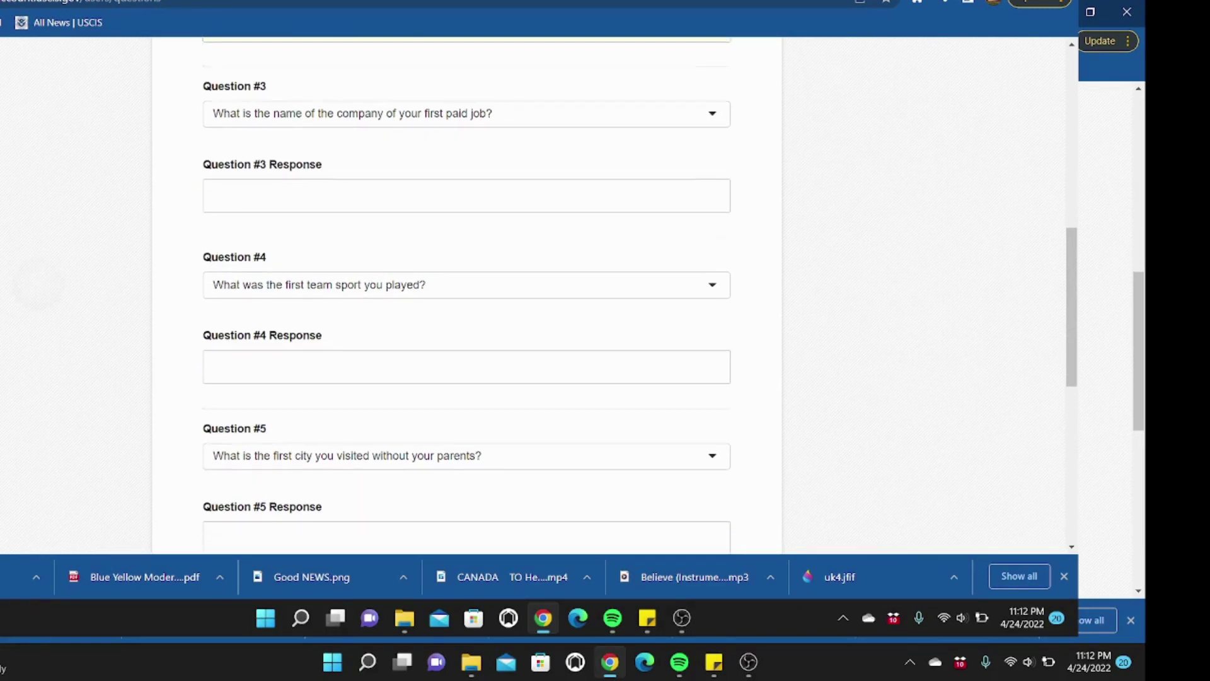
pyautogui.scroll(2, 467, 289)
pyautogui.scroll(-3, 466, 290)
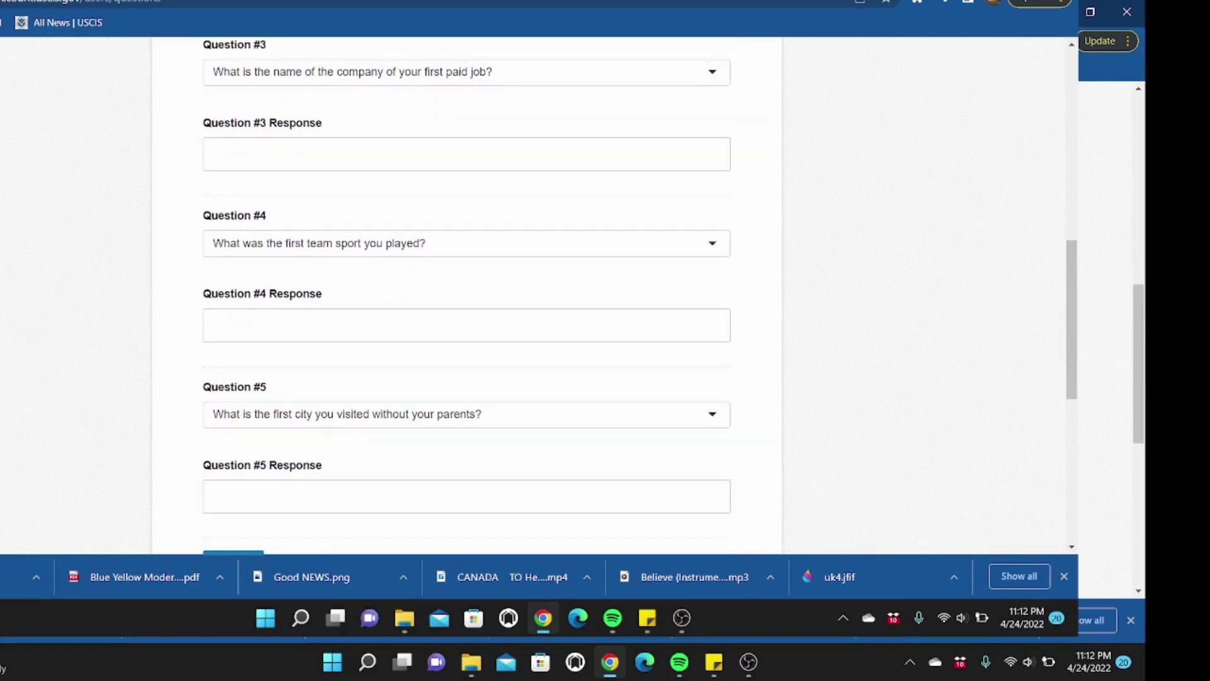
# Step: Fill in the answer to Question #3
pyautogui.click(263, 161)
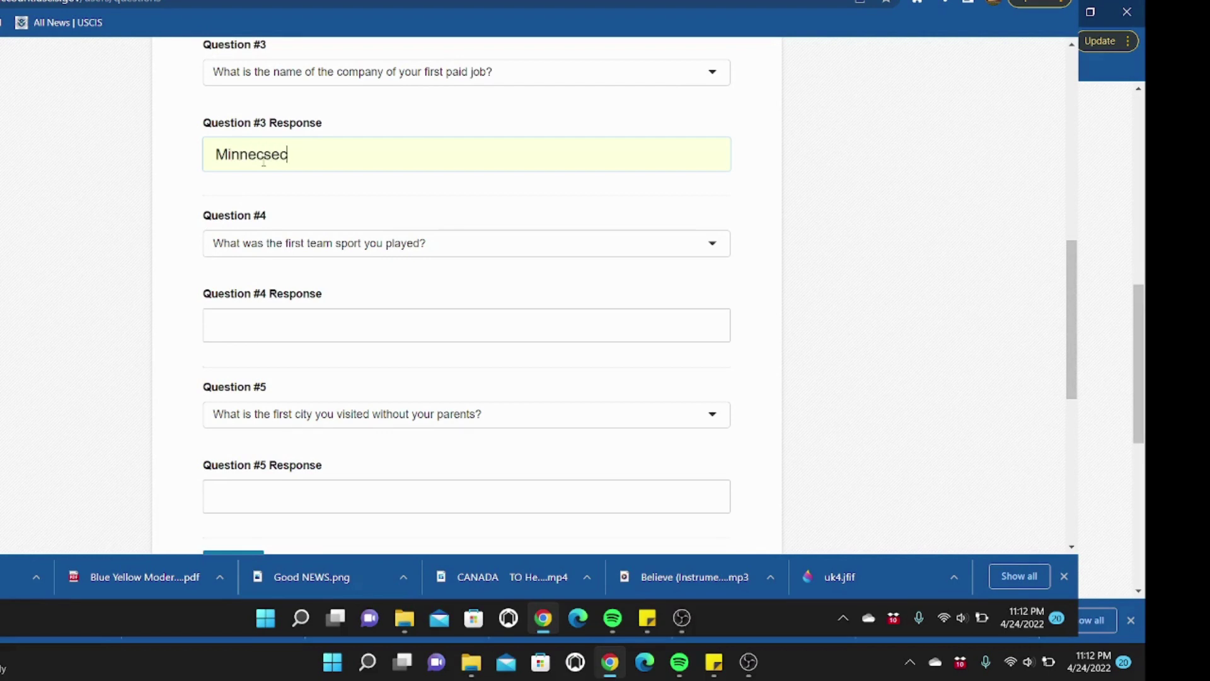
pyautogui.scroll(-1, 302, 181)
pyautogui.scroll(1, 301, 180)
pyautogui.scroll(-1, 466, 296)
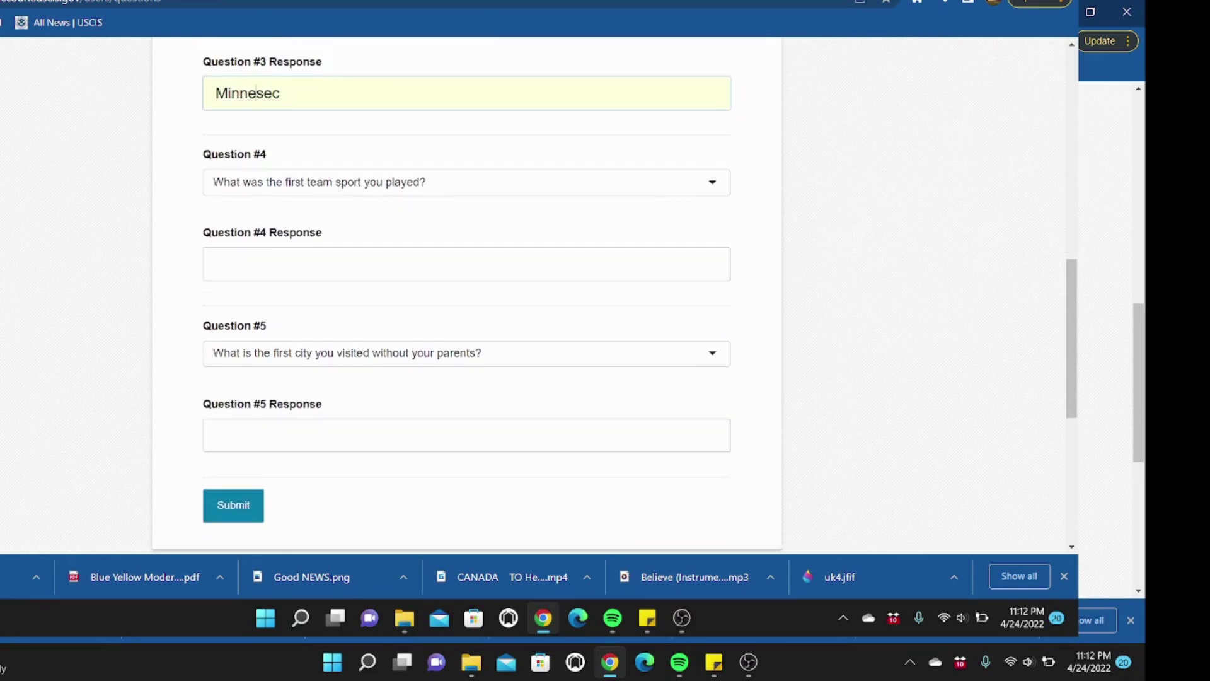
pyautogui.scroll(-1, 466, 296)
pyautogui.scroll(-1, 466, 297)
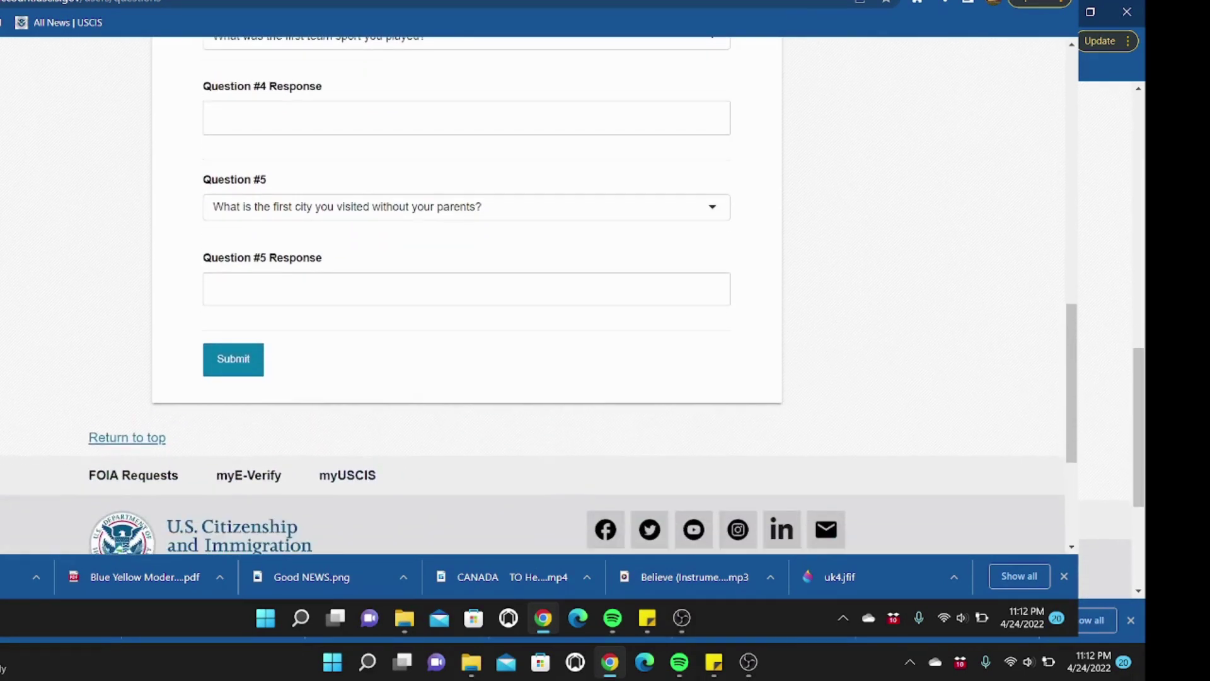
pyautogui.scroll(1, 466, 296)
# Step: Fill in the answers to Questions #4 and #5
pyautogui.click(244, 145)
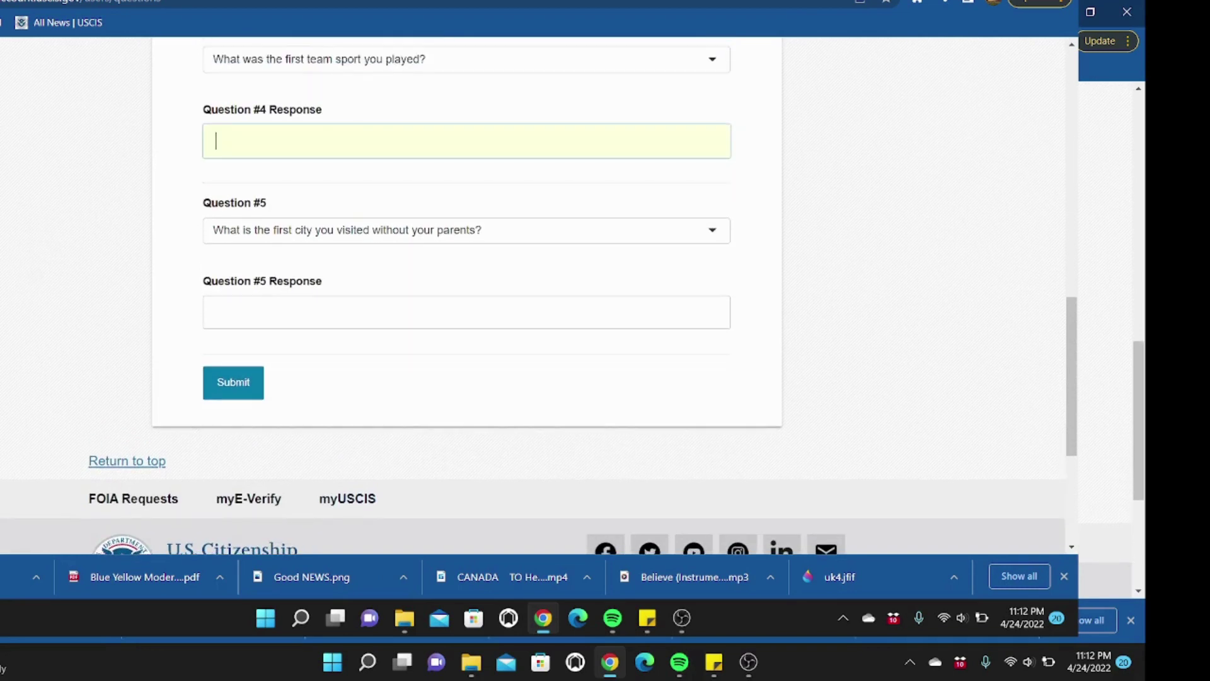
pyautogui.scroll(-1, 467, 296)
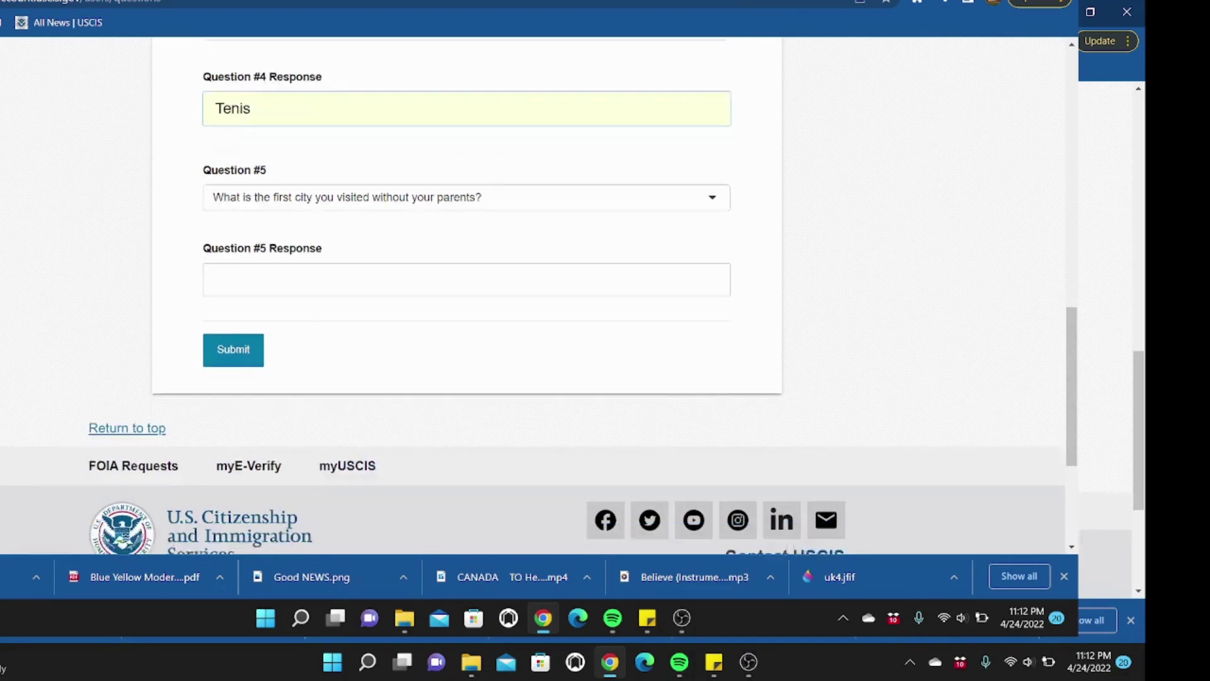
pyautogui.scroll(-2, 309, 94)
pyautogui.click(264, 144)
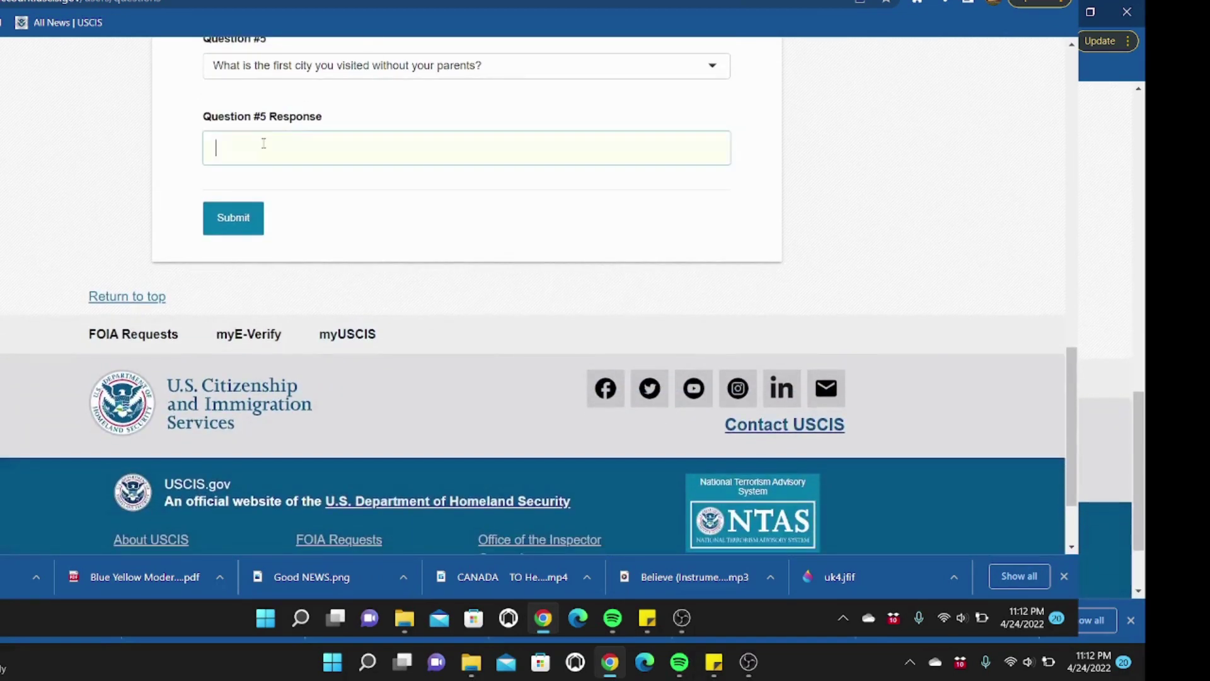
pyautogui.scroll(-2, 283, 179)
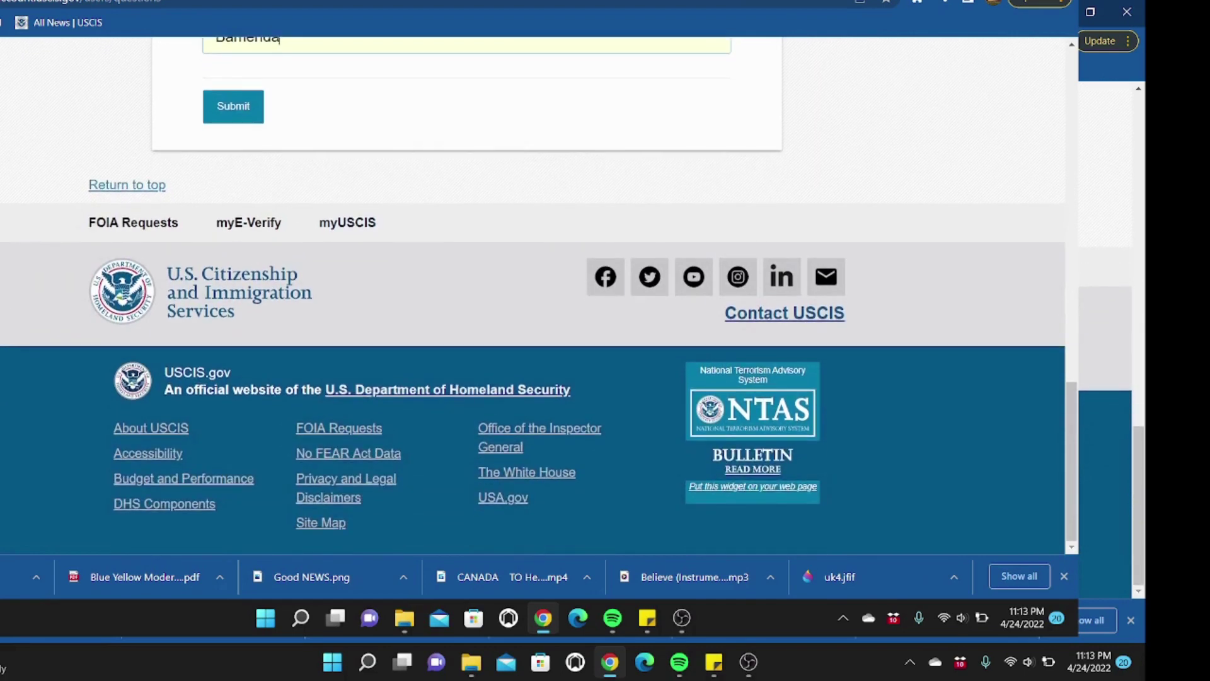
# Step: Submit the security answers and register as an applicant, petitioner, or requestor account
pyautogui.click(239, 107)
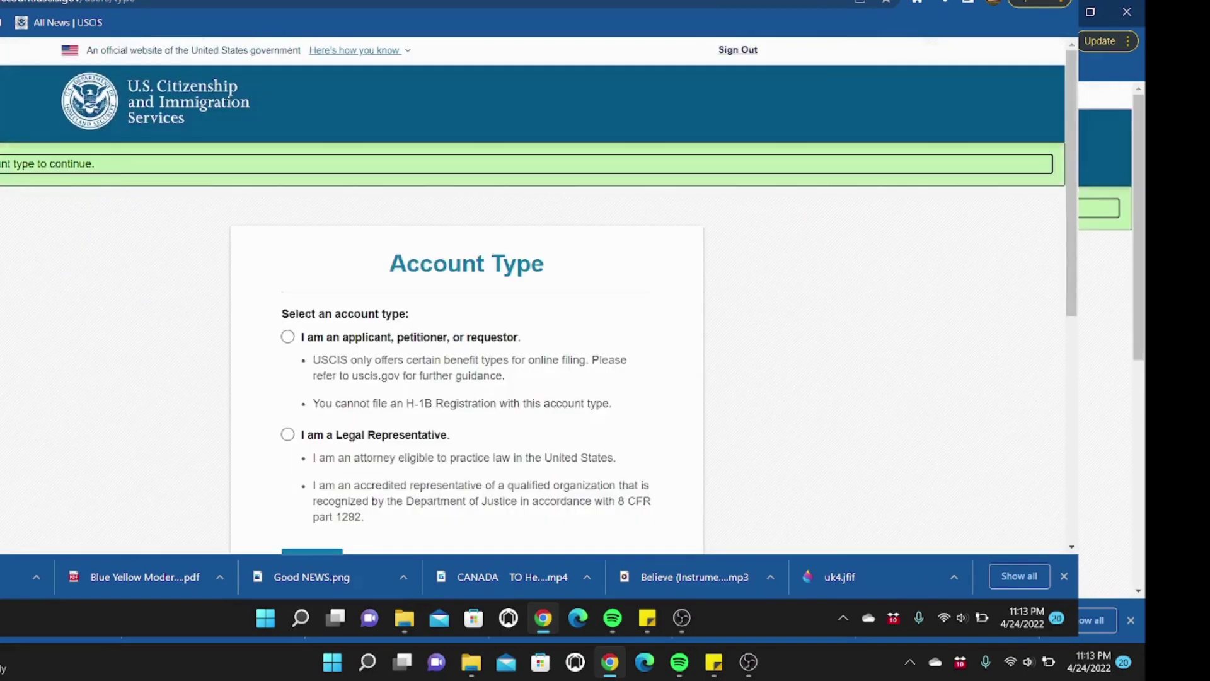
pyautogui.scroll(-2, 571, 308)
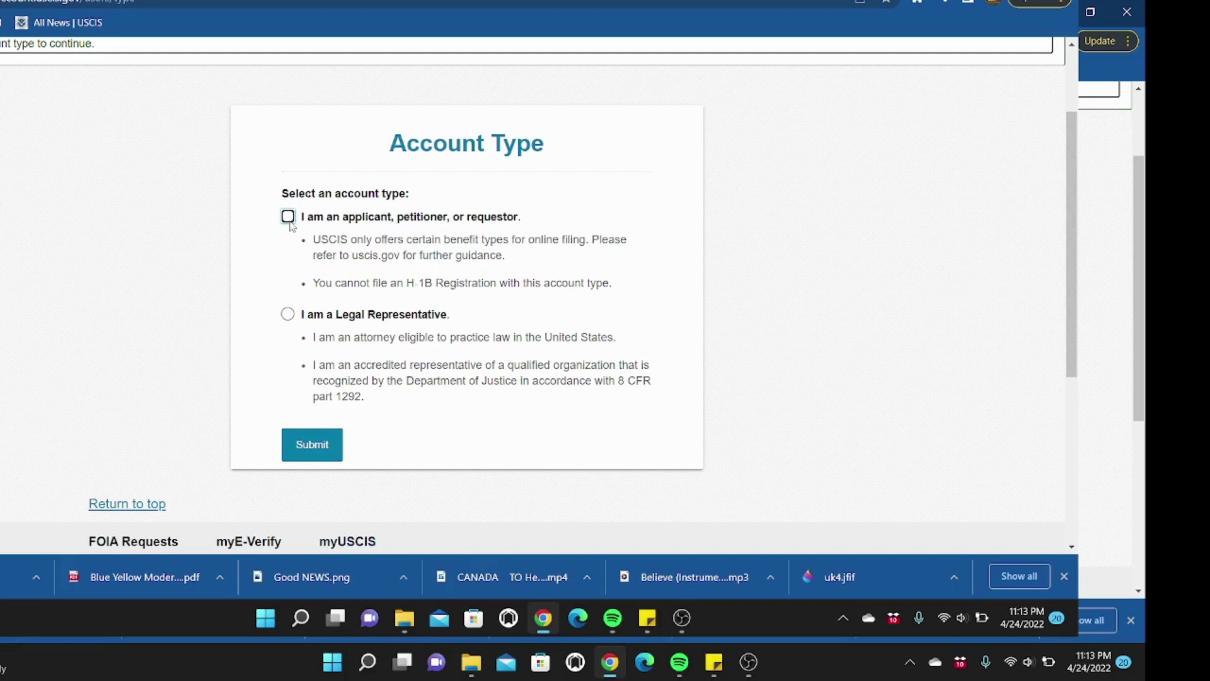
pyautogui.click(288, 218)
pyautogui.scroll(-2, 382, 387)
pyautogui.click(310, 351)
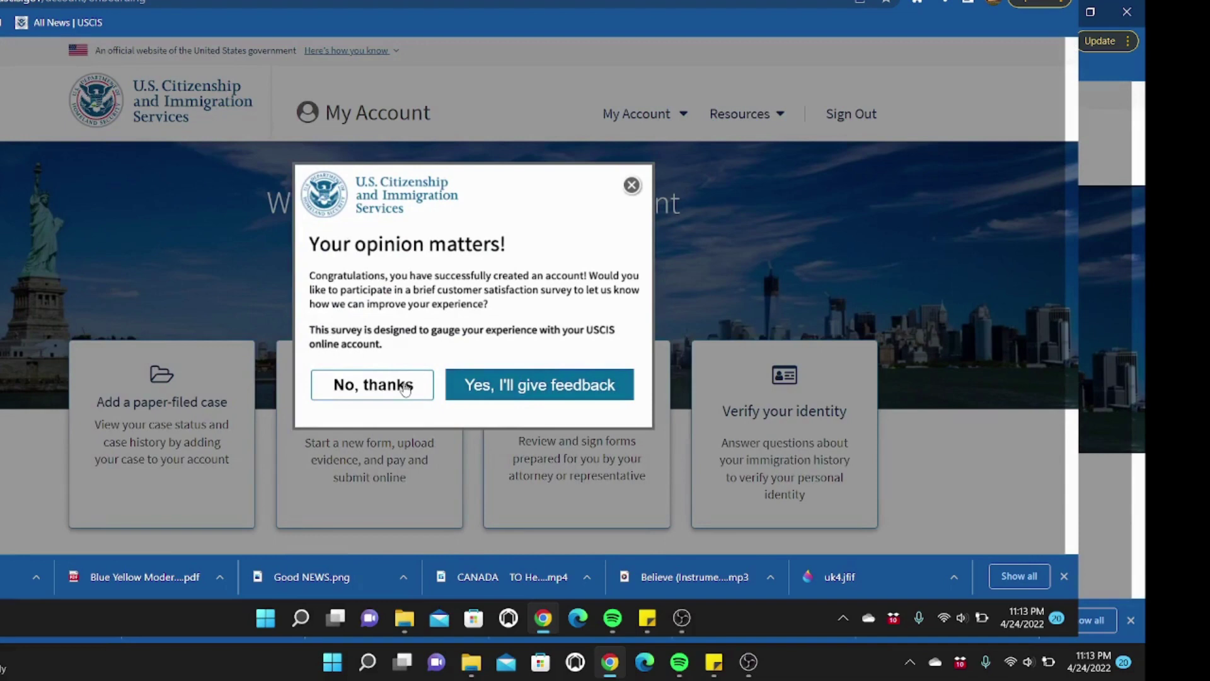
# Step: Decline the 'Your opinion matters!' survey and review the four Welcome dashboard options
pyautogui.click(405, 386)
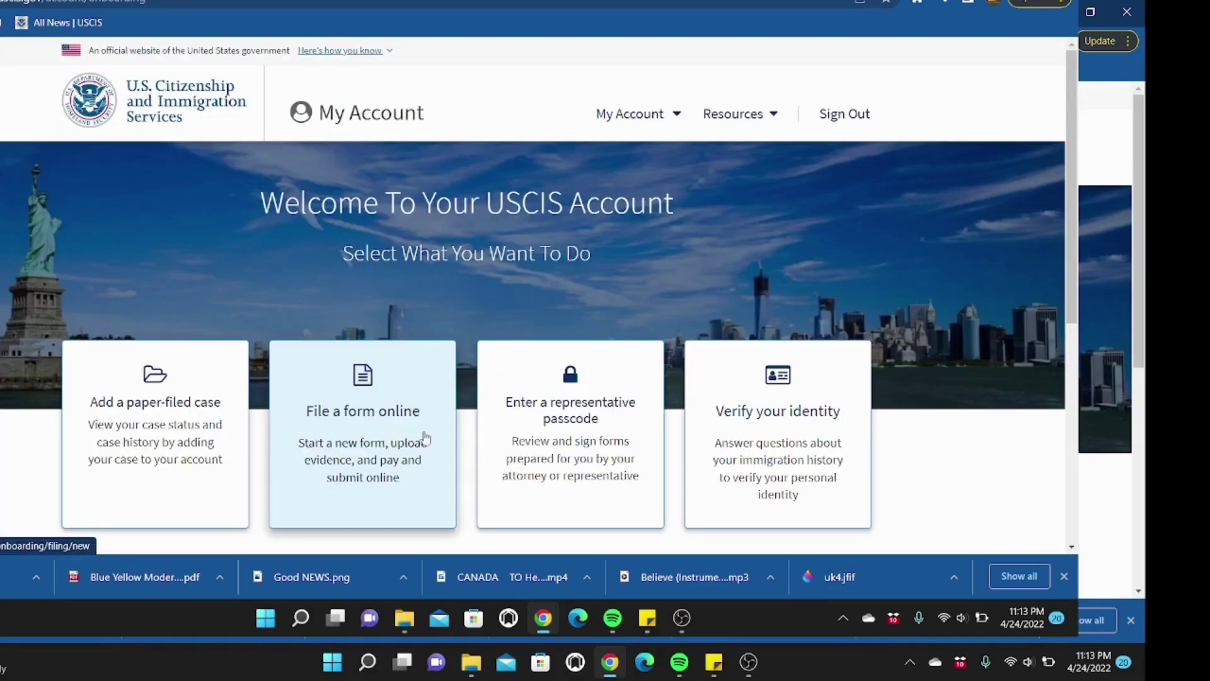
pyautogui.scroll(-2, 447, 439)
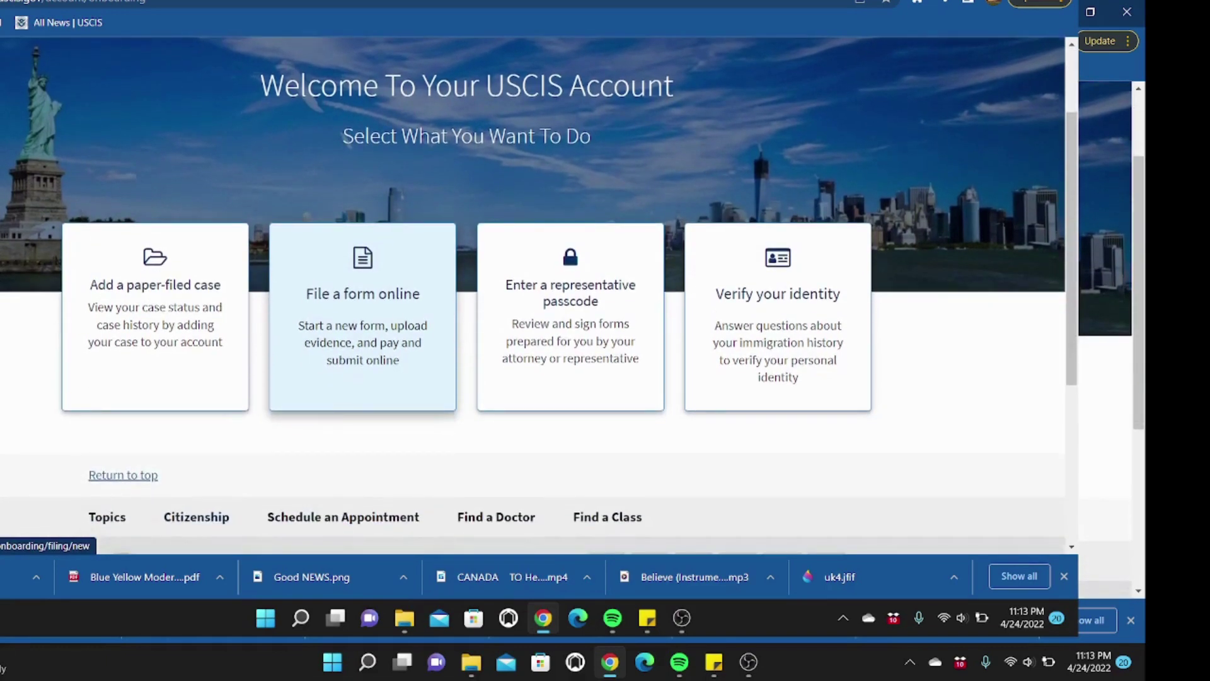
pyautogui.scroll(2, 378, 378)
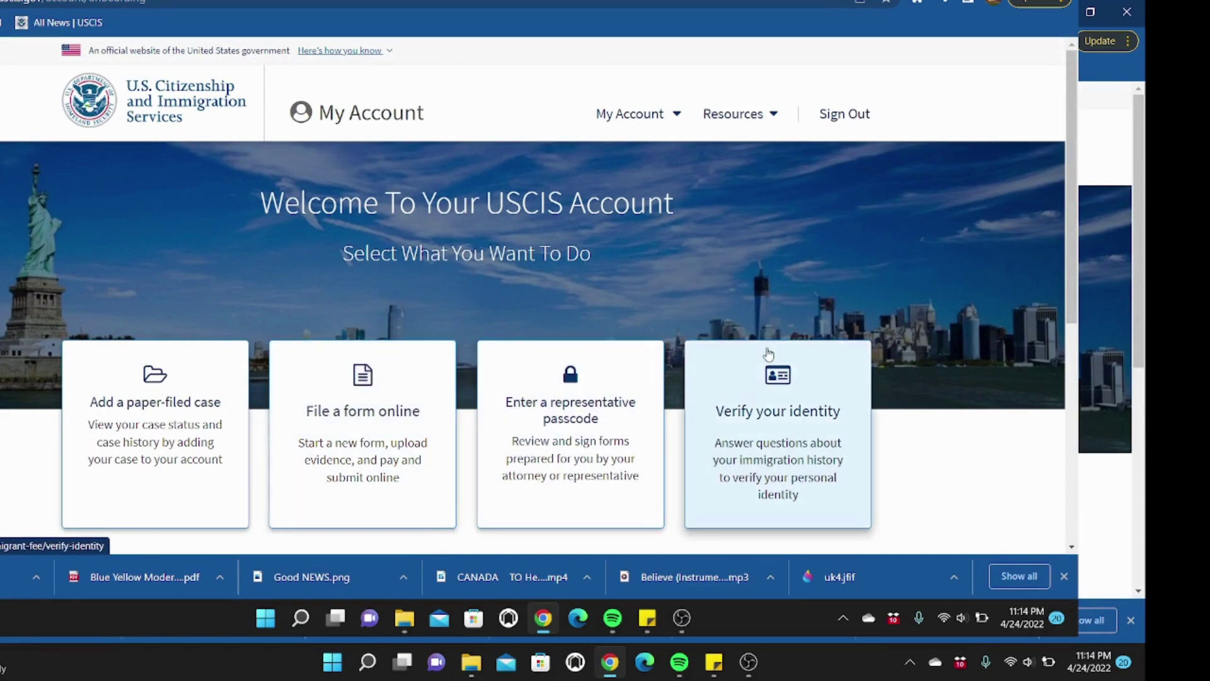
pyautogui.scroll(-2, 768, 354)
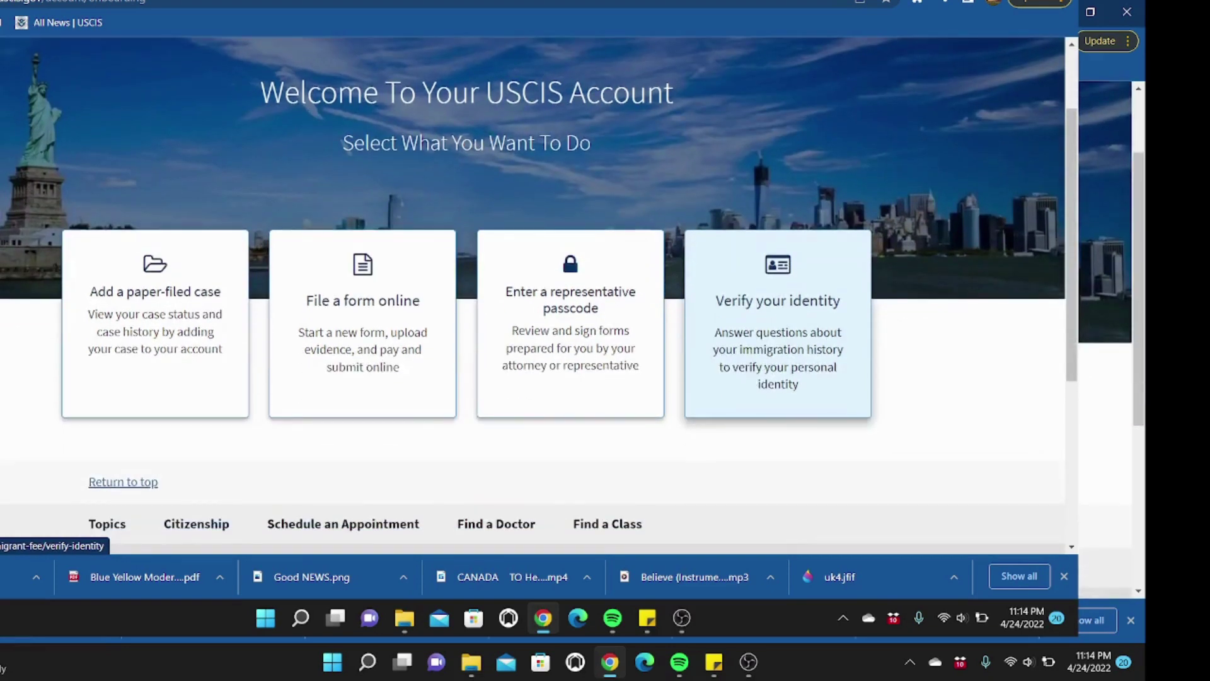